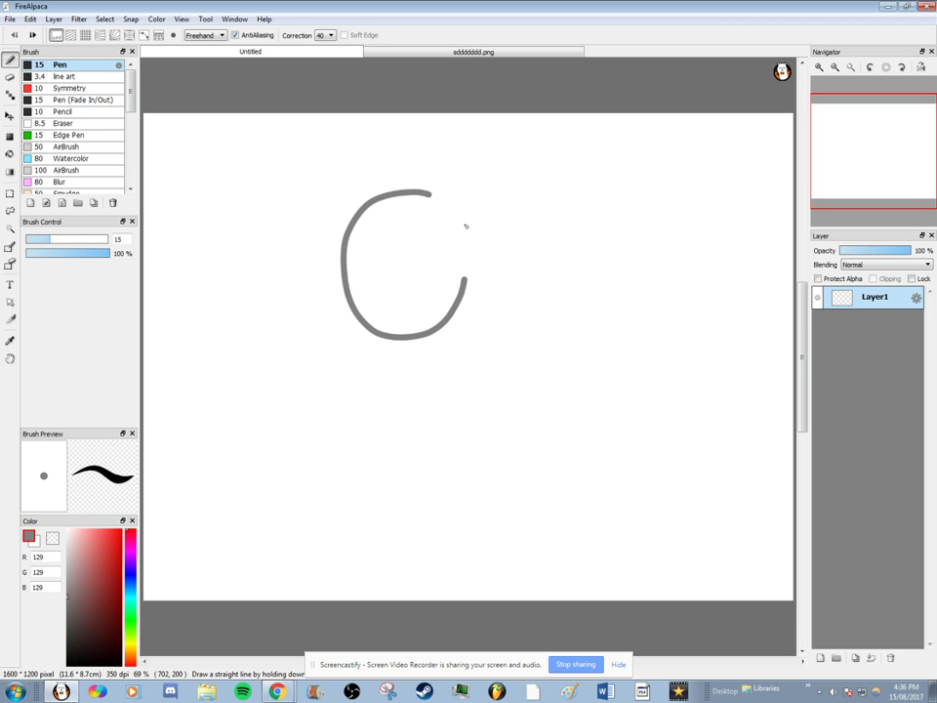
Try to sketch a narrow oval head outline with the grey 15 px Pen brush.
{"action": "key", "text": "ctrl+z"}
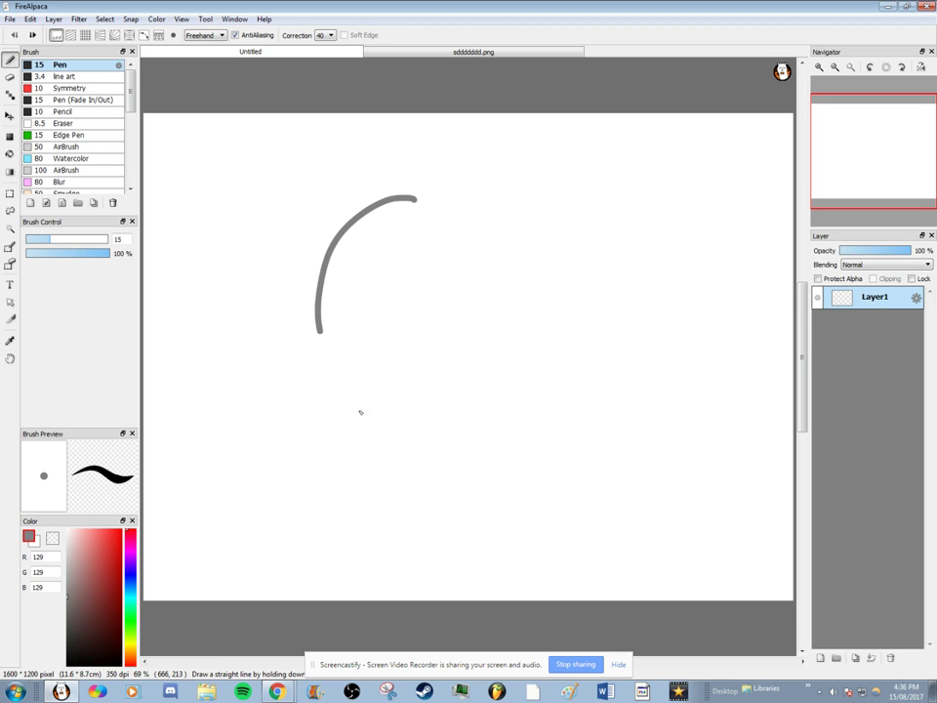
{"action": "key", "text": "ctrl+z"}
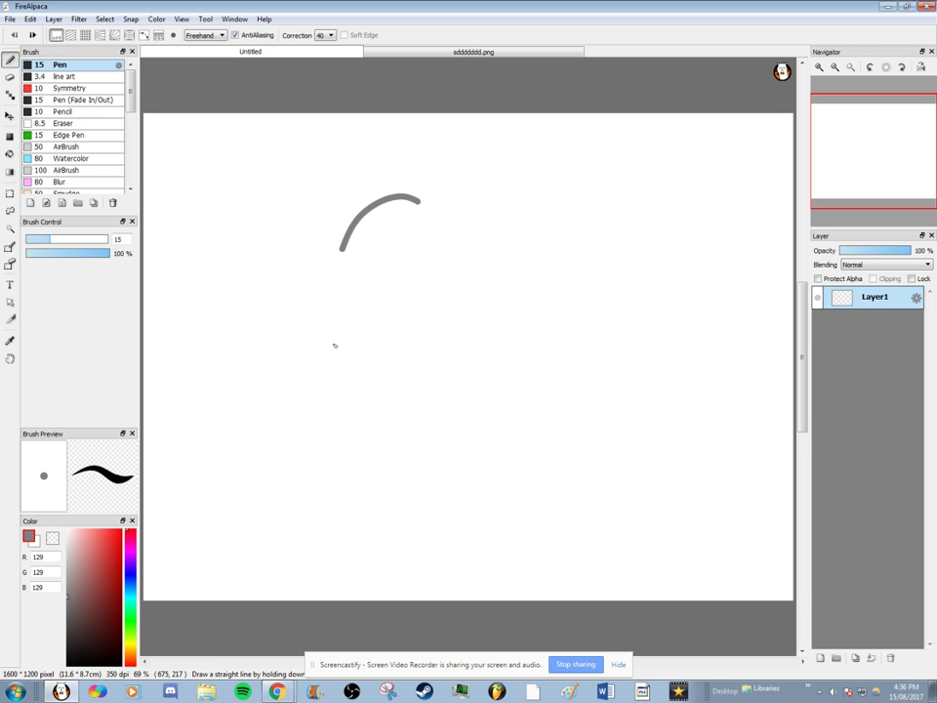
{"action": "key", "text": "ctrl+z"}
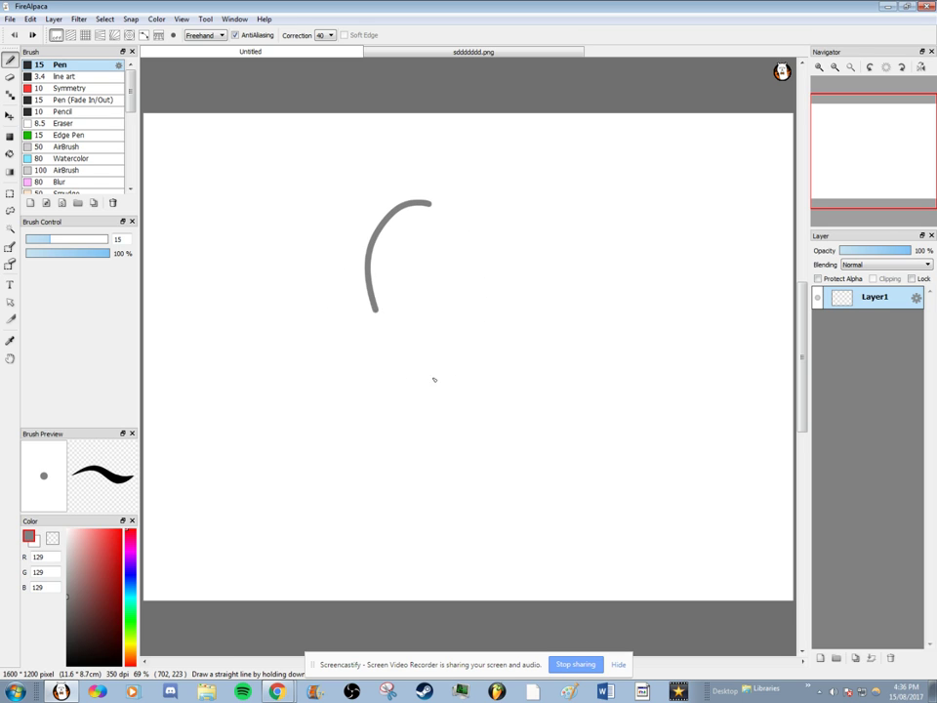
{"action": "key", "text": "ctrl+z"}
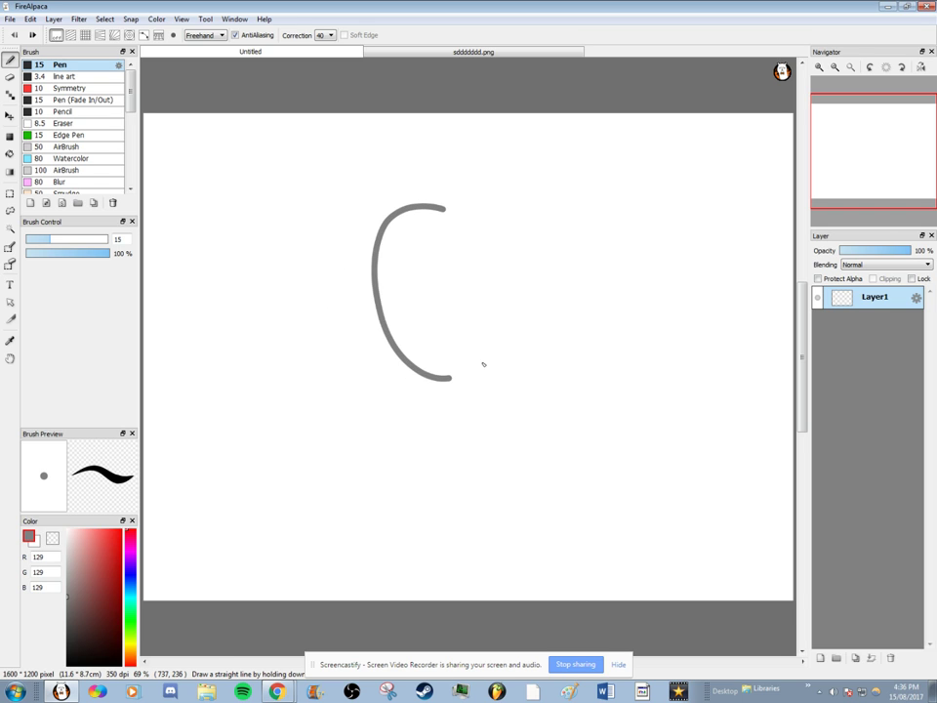
{"action": "key", "text": "ctrl+z"}
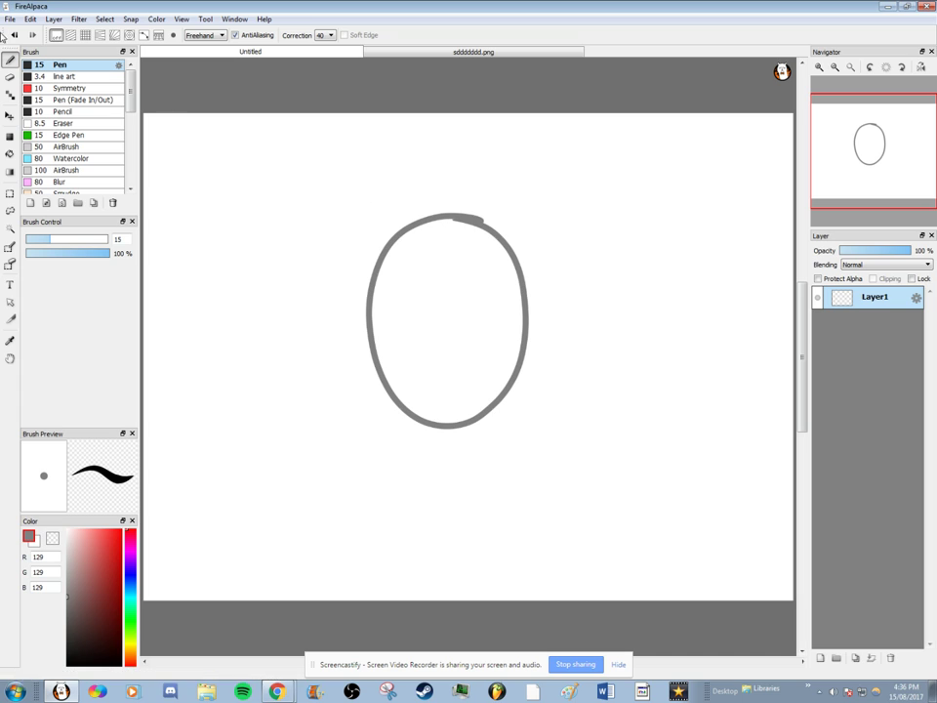
Try to add a short jaw curve along the lower right edge of the oval head.
{"action": "mouse_move", "coordinate": [417, 419]}
{"action": "left_mouse_down"}
{"action": "mouse_move", "coordinate": [488, 447]}
{"action": "mouse_move", "coordinate": [520, 411]}
{"action": "mouse_move", "coordinate": [502, 376]}
{"action": "left_mouse_up"}
{"action": "key", "text": "ctrl+z"}
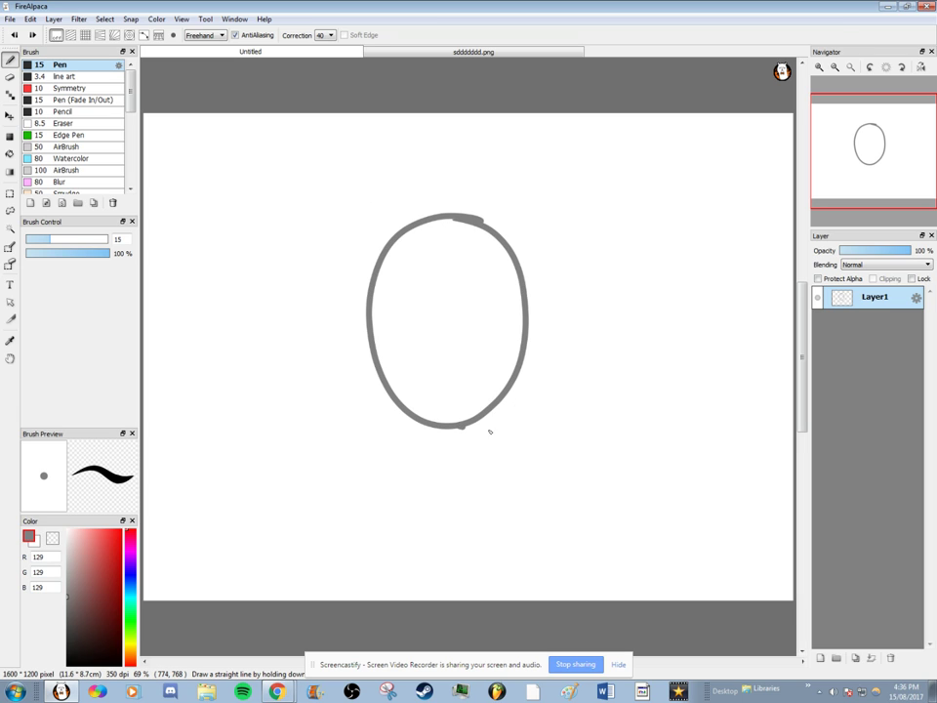
{"action": "left_click_drag", "start_coordinate": [459, 427], "coordinate": [526, 383]}
{"action": "key", "text": "ctrl+z"}
{"action": "mouse_move", "coordinate": [459, 426]}
{"action": "left_mouse_down"}
{"action": "mouse_move", "coordinate": [510, 403]}
{"action": "mouse_move", "coordinate": [507, 395]}
{"action": "left_mouse_up"}
{"action": "key", "text": "ctrl+z"}
Replace the narrow oval with a larger, rounder grey head outline near the canvas centre.
{"action": "key", "text": "ctrl+z"}
{"action": "mouse_move", "coordinate": [435, 280]}
{"action": "left_mouse_down"}
{"action": "mouse_move", "coordinate": [348, 352]}
{"action": "mouse_move", "coordinate": [388, 467]}
{"action": "mouse_move", "coordinate": [475, 466]}
{"action": "mouse_move", "coordinate": [512, 411]}
{"action": "mouse_move", "coordinate": [512, 334]}
{"action": "mouse_move", "coordinate": [451, 285]}
{"action": "mouse_move", "coordinate": [428, 284]}
{"action": "mouse_move", "coordinate": [351, 305]}
{"action": "mouse_move", "coordinate": [366, 439]}
{"action": "mouse_move", "coordinate": [462, 483]}
{"action": "mouse_move", "coordinate": [533, 465]}
{"action": "mouse_move", "coordinate": [563, 414]}
{"action": "mouse_move", "coordinate": [574, 303]}
{"action": "mouse_move", "coordinate": [463, 232]}
{"action": "mouse_move", "coordinate": [376, 264]}
{"action": "left_mouse_up"}
{"action": "key", "text": "ctrl+z"}
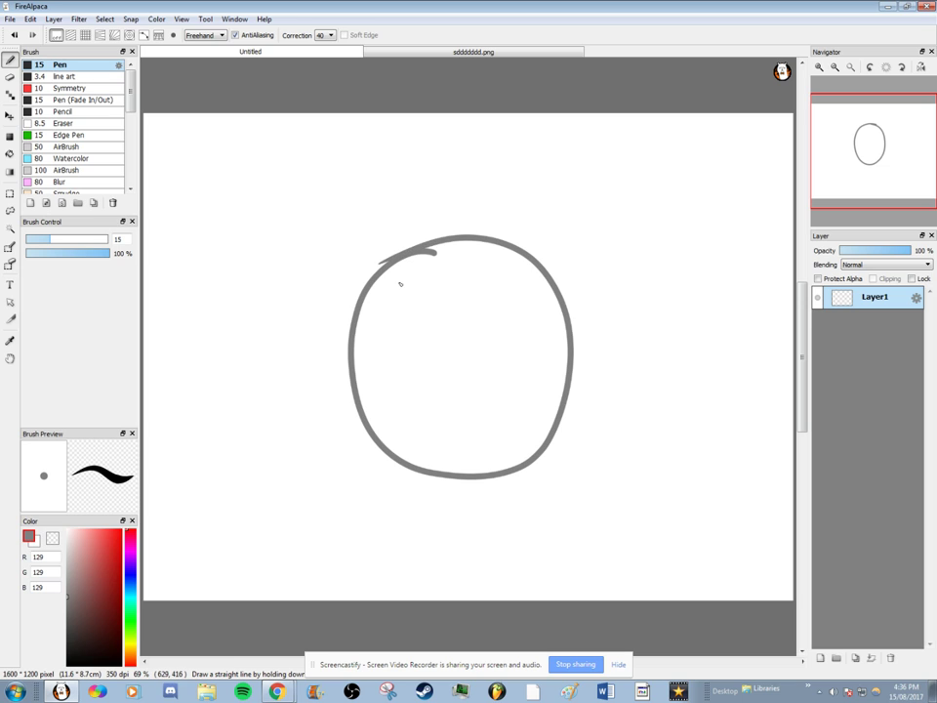
Try to sketch a large jaw bulge under the head's lower right side and a feature inside the face.
{"action": "mouse_move", "coordinate": [565, 393]}
{"action": "left_mouse_down"}
{"action": "mouse_move", "coordinate": [602, 428]}
{"action": "mouse_move", "coordinate": [587, 467]}
{"action": "mouse_move", "coordinate": [566, 476]}
{"action": "mouse_move", "coordinate": [487, 486]}
{"action": "mouse_move", "coordinate": [454, 471]}
{"action": "mouse_move", "coordinate": [420, 479]}
{"action": "mouse_move", "coordinate": [409, 457]}
{"action": "mouse_move", "coordinate": [394, 461]}
{"action": "mouse_move", "coordinate": [449, 493]}
{"action": "mouse_move", "coordinate": [548, 499]}
{"action": "mouse_move", "coordinate": [580, 482]}
{"action": "mouse_move", "coordinate": [600, 442]}
{"action": "mouse_move", "coordinate": [561, 414]}
{"action": "left_mouse_up"}
{"action": "key", "text": "ctrl+z"}
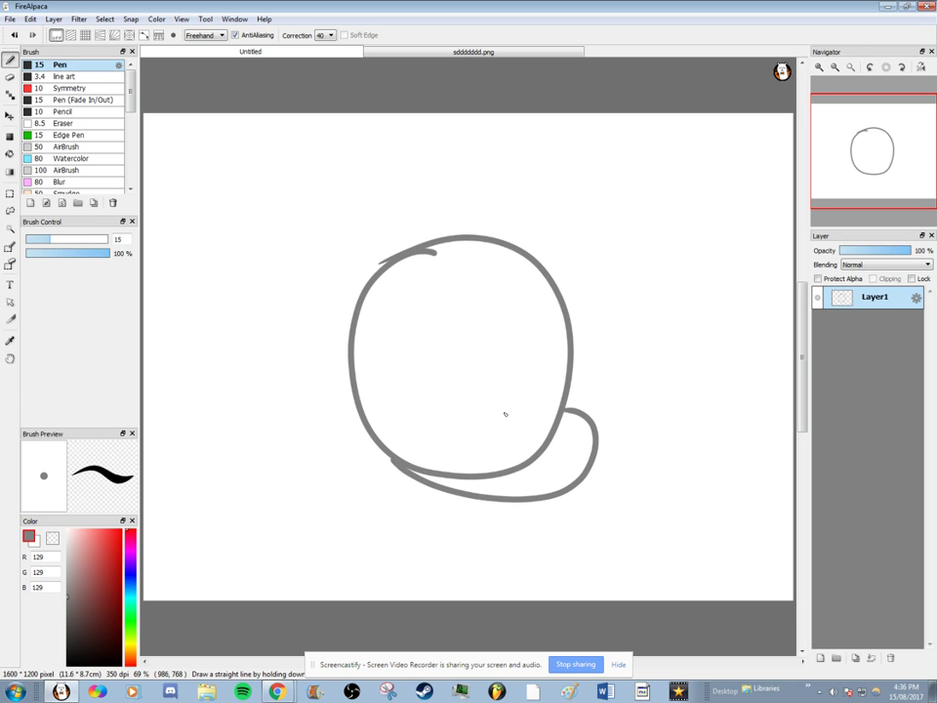
{"action": "mouse_move", "coordinate": [458, 393]}
{"action": "left_mouse_down"}
{"action": "mouse_move", "coordinate": [410, 379]}
{"action": "mouse_move", "coordinate": [404, 350]}
{"action": "mouse_move", "coordinate": [434, 327]}
{"action": "mouse_move", "coordinate": [466, 342]}
{"action": "mouse_move", "coordinate": [470, 350]}
{"action": "mouse_move", "coordinate": [404, 339]}
{"action": "mouse_move", "coordinate": [401, 393]}
{"action": "mouse_move", "coordinate": [432, 415]}
{"action": "mouse_move", "coordinate": [456, 395]}
{"action": "mouse_move", "coordinate": [452, 348]}
{"action": "left_mouse_up"}
{"action": "key", "text": "ctrl+z"}
{"action": "key", "text": "ctrl+z"}
{"action": "key", "text": "ctrl+z"}
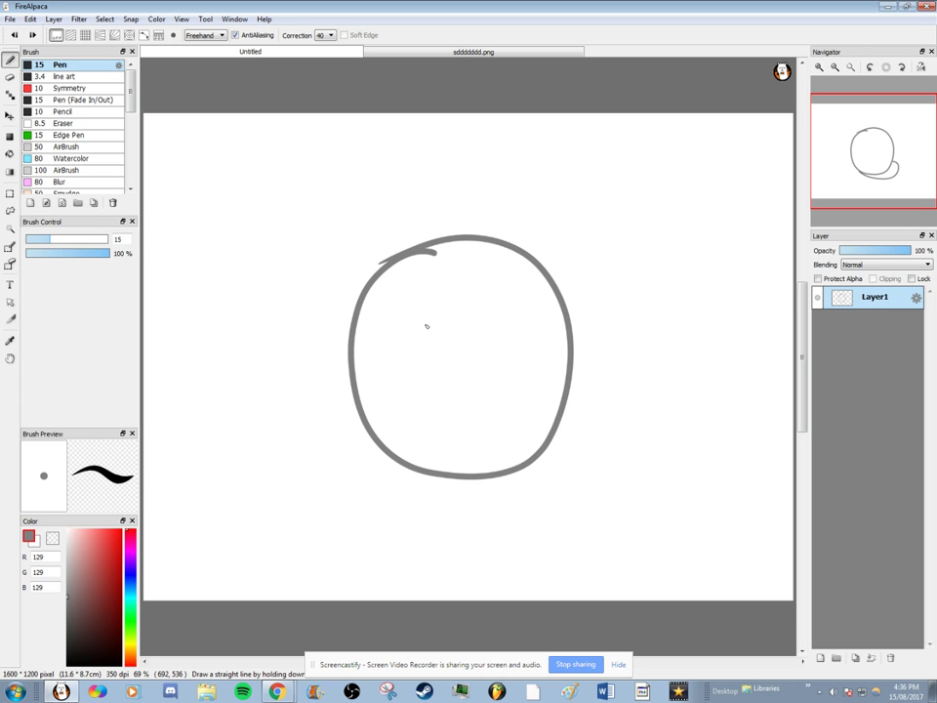
Try to sketch two round eyes inside the head outline.
{"action": "mouse_move", "coordinate": [410, 319]}
{"action": "left_mouse_down"}
{"action": "mouse_move", "coordinate": [381, 360]}
{"action": "mouse_move", "coordinate": [407, 393]}
{"action": "mouse_move", "coordinate": [434, 378]}
{"action": "mouse_move", "coordinate": [446, 350]}
{"action": "mouse_move", "coordinate": [410, 326]}
{"action": "left_mouse_up"}
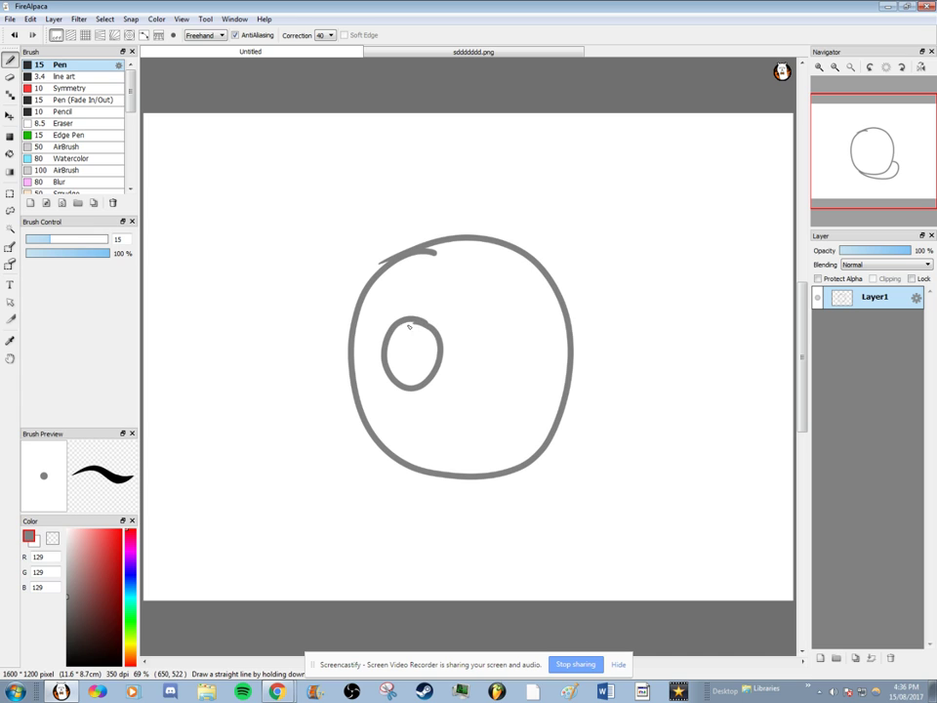
{"action": "left_click_drag", "start_coordinate": [525, 337], "coordinate": [519, 377]}
{"action": "key", "text": "ctrl+z"}
{"action": "key", "text": "ctrl+z"}
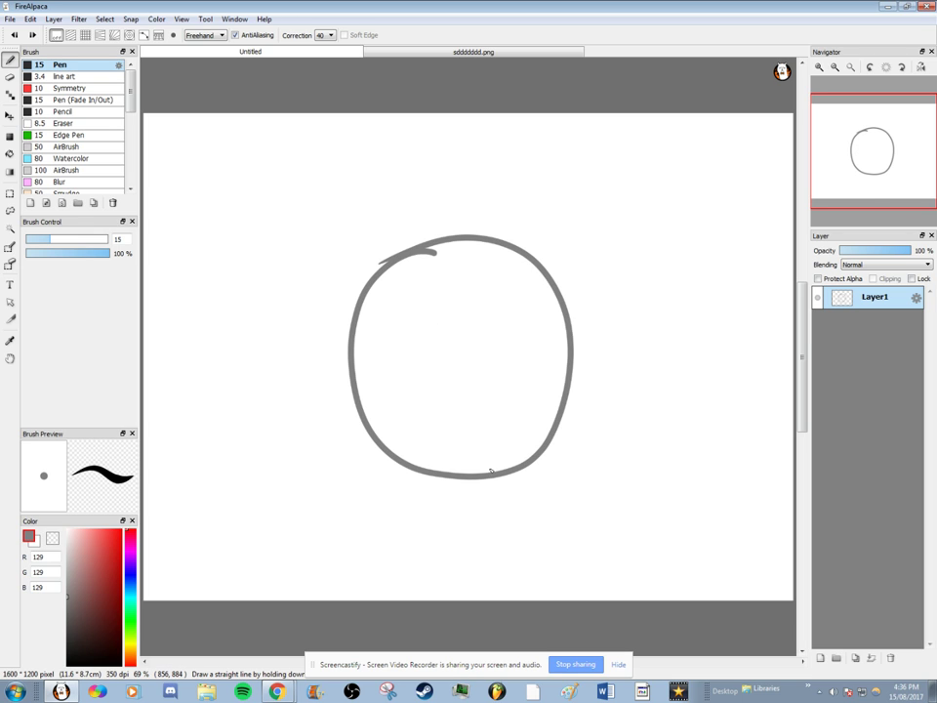
Sketch a small cheek bulge hugging the lower right edge of the head outline.
{"action": "mouse_move", "coordinate": [491, 476]}
{"action": "left_mouse_down"}
{"action": "mouse_move", "coordinate": [606, 455]}
{"action": "mouse_move", "coordinate": [594, 385]}
{"action": "left_mouse_up"}
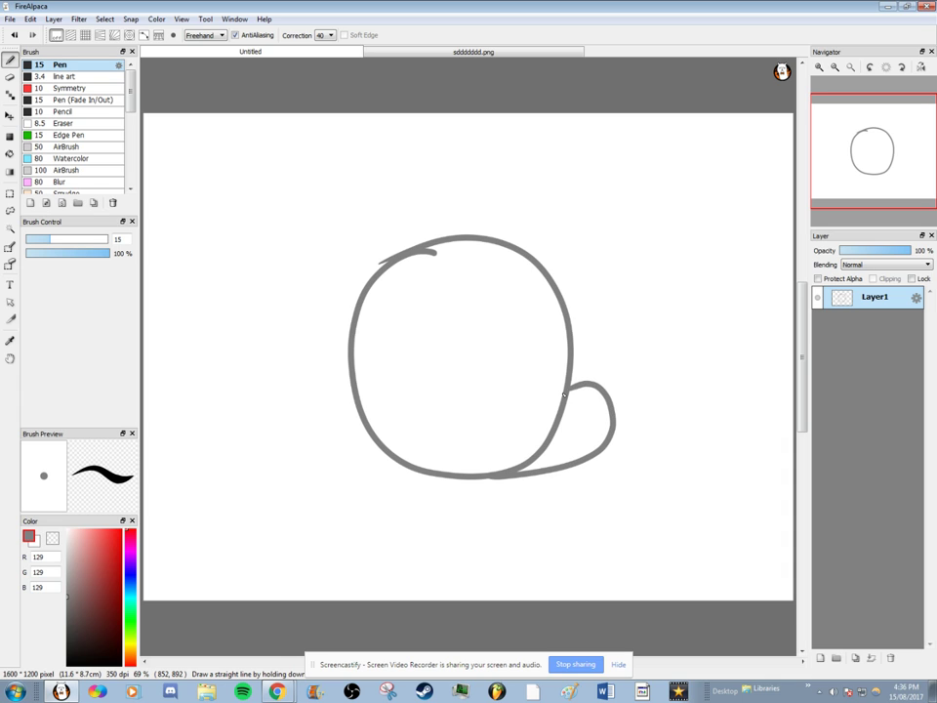
{"action": "key", "text": "ctrl+z"}
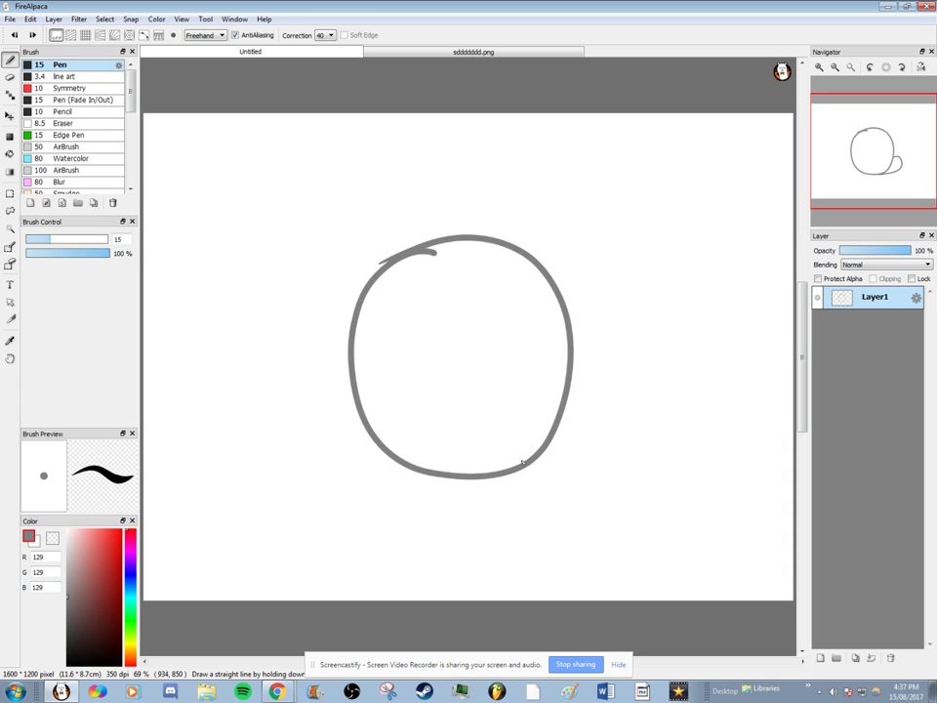
{"action": "mouse_move", "coordinate": [527, 470]}
{"action": "left_mouse_down"}
{"action": "mouse_move", "coordinate": [587, 431]}
{"action": "mouse_move", "coordinate": [571, 406]}
{"action": "left_mouse_up"}
{"action": "key", "text": "ctrl+z"}
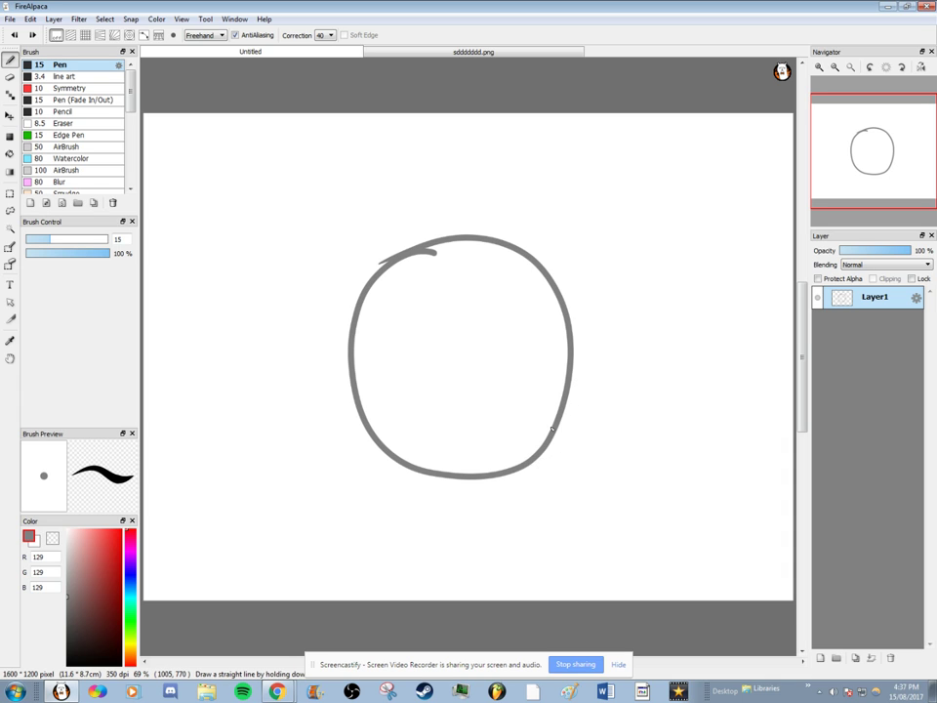
{"action": "mouse_move", "coordinate": [523, 467]}
{"action": "left_mouse_down"}
{"action": "mouse_move", "coordinate": [564, 440]}
{"action": "mouse_move", "coordinate": [560, 409]}
{"action": "left_mouse_up"}
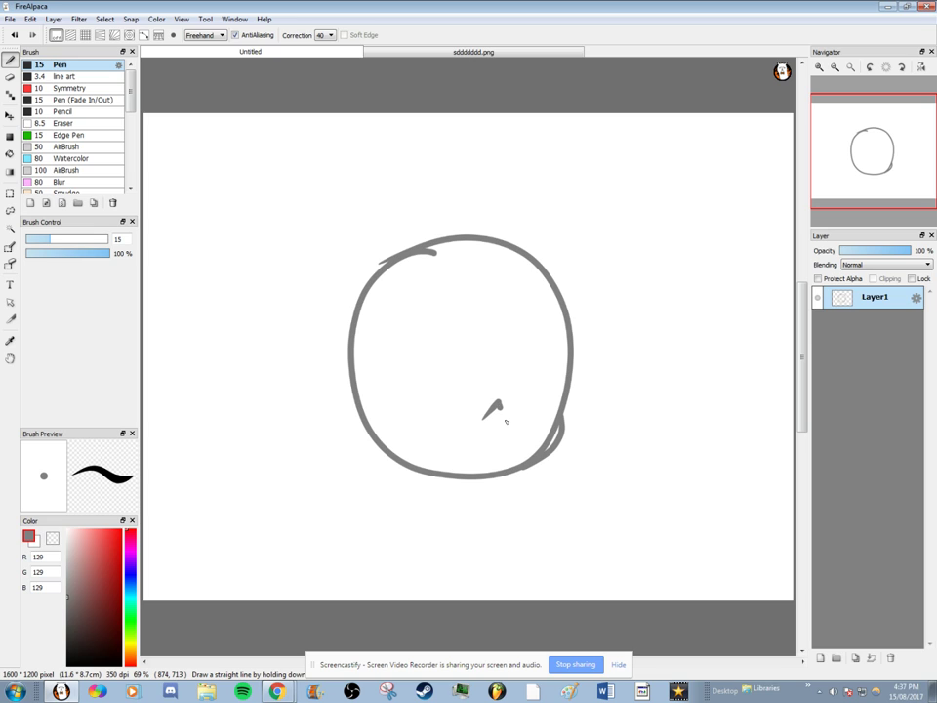
Sketch a small caret-shaped nose at the lower right of the face and a grinning mouth with two tooth lines beside it.
{"action": "left_click_drag", "start_coordinate": [499, 397], "coordinate": [490, 411]}
{"action": "key", "text": "ctrl+z"}
{"action": "key", "text": "ctrl+z"}
{"action": "key", "text": "ctrl+z"}
{"action": "mouse_move", "coordinate": [458, 429]}
{"action": "left_mouse_down"}
{"action": "mouse_move", "coordinate": [429, 443]}
{"action": "mouse_move", "coordinate": [450, 466]}
{"action": "mouse_move", "coordinate": [483, 469]}
{"action": "mouse_move", "coordinate": [499, 445]}
{"action": "mouse_move", "coordinate": [460, 432]}
{"action": "left_mouse_up"}
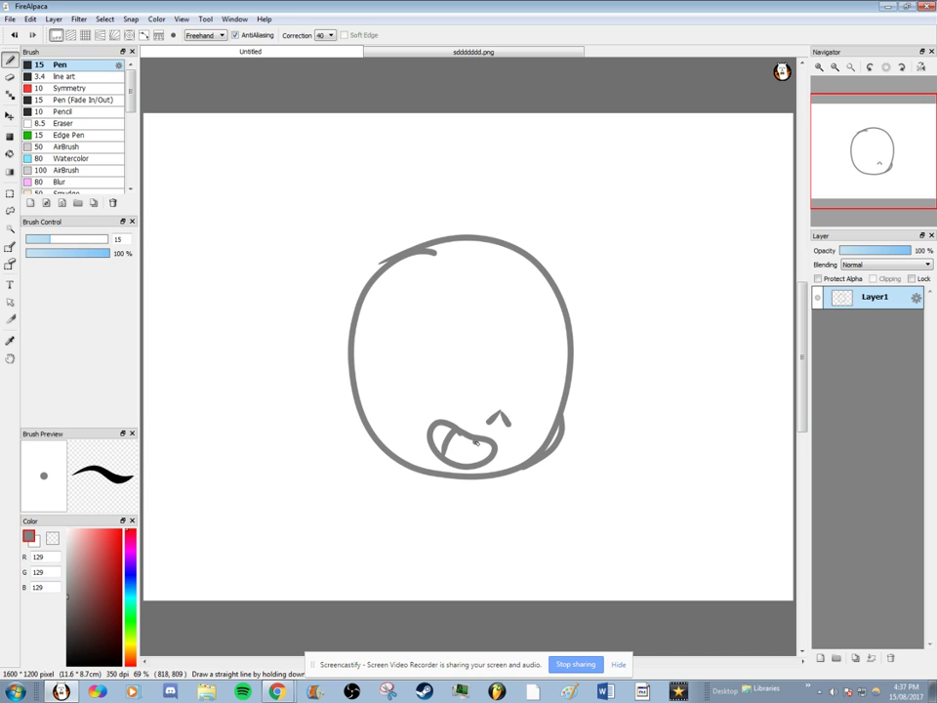
{"action": "key", "text": "ctrl+z"}
{"action": "key", "text": "ctrl+z"}
Sketch an oval left eye socket above the mouth and an L-shaped right eye socket reaching the head's edge.
{"action": "mouse_move", "coordinate": [419, 341]}
{"action": "left_mouse_down"}
{"action": "mouse_move", "coordinate": [413, 418]}
{"action": "mouse_move", "coordinate": [447, 415]}
{"action": "mouse_move", "coordinate": [464, 381]}
{"action": "mouse_move", "coordinate": [418, 339]}
{"action": "left_mouse_up"}
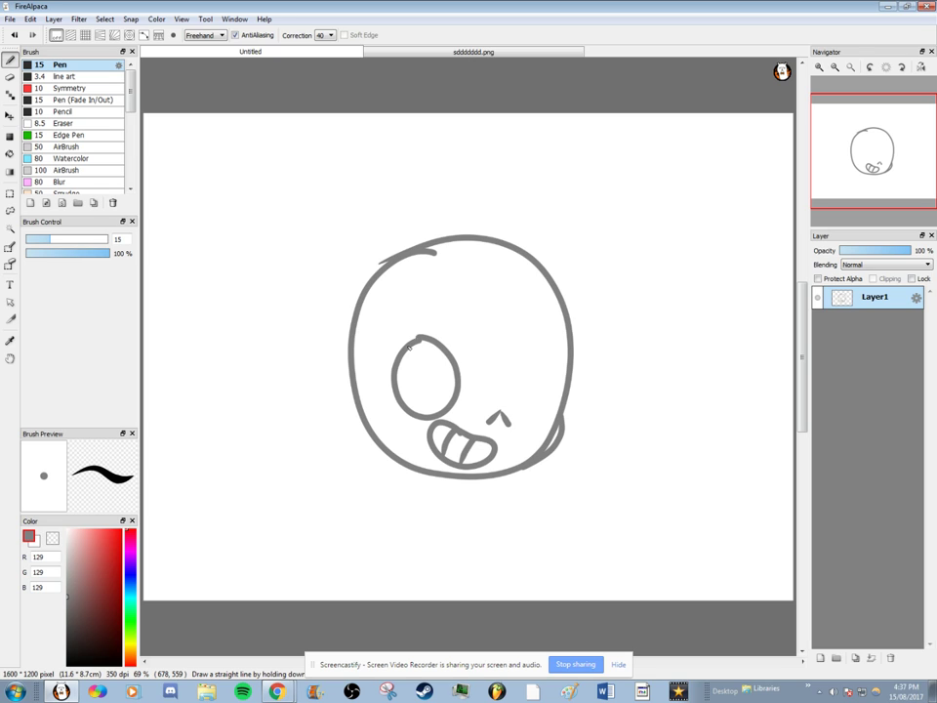
{"action": "left_click_drag", "start_coordinate": [509, 395], "coordinate": [552, 387]}
{"action": "left_click_drag", "start_coordinate": [509, 393], "coordinate": [506, 364]}
{"action": "key", "text": "ctrl+z"}
{"action": "key", "text": "ctrl+z"}
{"action": "left_click_drag", "start_coordinate": [521, 397], "coordinate": [564, 384]}
{"action": "key", "text": "ctrl+z"}
{"action": "left_click_drag", "start_coordinate": [521, 375], "coordinate": [523, 403]}
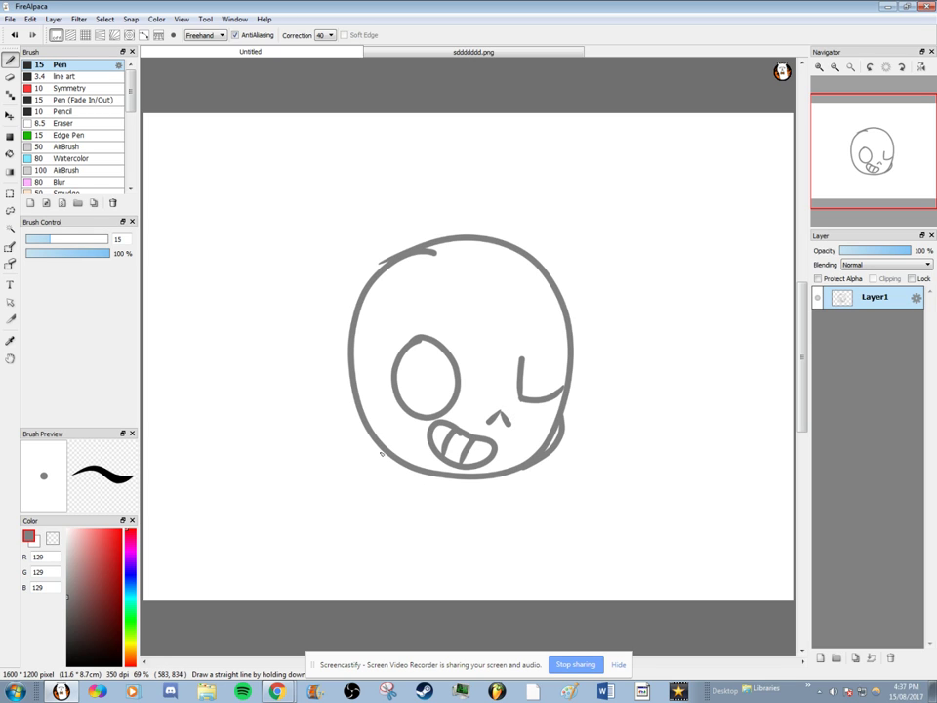
Try to sketch a collar beneath the head, first as a smooth ring and again with scalloped edges.
{"action": "mouse_move", "coordinate": [355, 456]}
{"action": "left_mouse_down"}
{"action": "mouse_move", "coordinate": [361, 491]}
{"action": "mouse_move", "coordinate": [393, 514]}
{"action": "mouse_move", "coordinate": [475, 517]}
{"action": "mouse_move", "coordinate": [535, 515]}
{"action": "mouse_move", "coordinate": [571, 495]}
{"action": "mouse_move", "coordinate": [582, 471]}
{"action": "mouse_move", "coordinate": [545, 446]}
{"action": "left_mouse_up"}
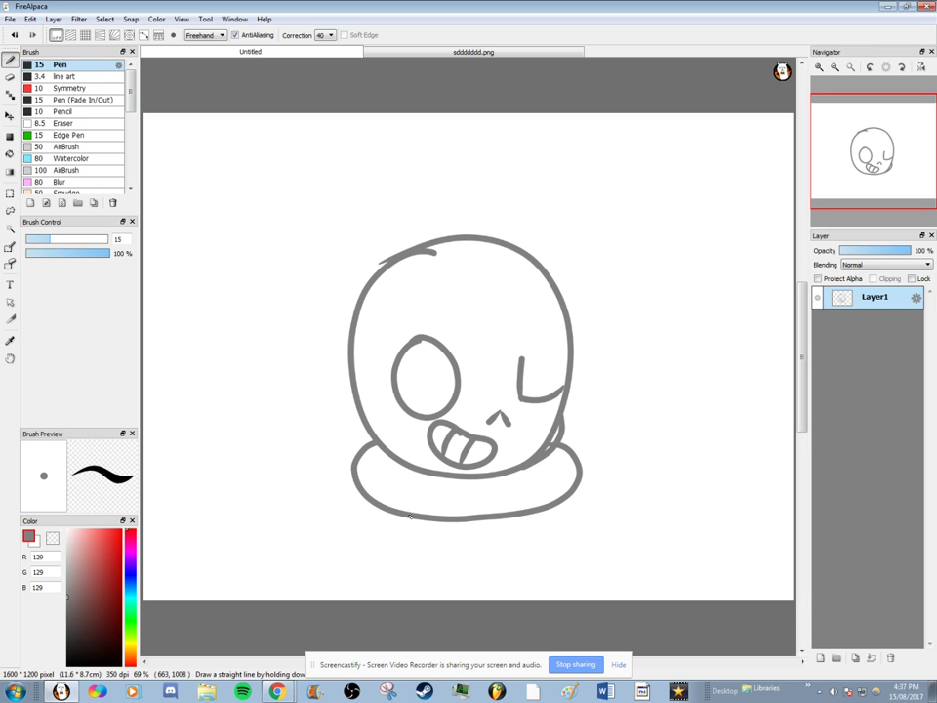
{"action": "key", "text": "ctrl+z"}
{"action": "mouse_move", "coordinate": [351, 464]}
{"action": "left_mouse_down"}
{"action": "mouse_move", "coordinate": [376, 500]}
{"action": "mouse_move", "coordinate": [387, 504]}
{"action": "mouse_move", "coordinate": [407, 485]}
{"action": "mouse_move", "coordinate": [416, 516]}
{"action": "mouse_move", "coordinate": [429, 515]}
{"action": "mouse_move", "coordinate": [434, 494]}
{"action": "mouse_move", "coordinate": [436, 514]}
{"action": "mouse_move", "coordinate": [466, 514]}
{"action": "left_mouse_up"}
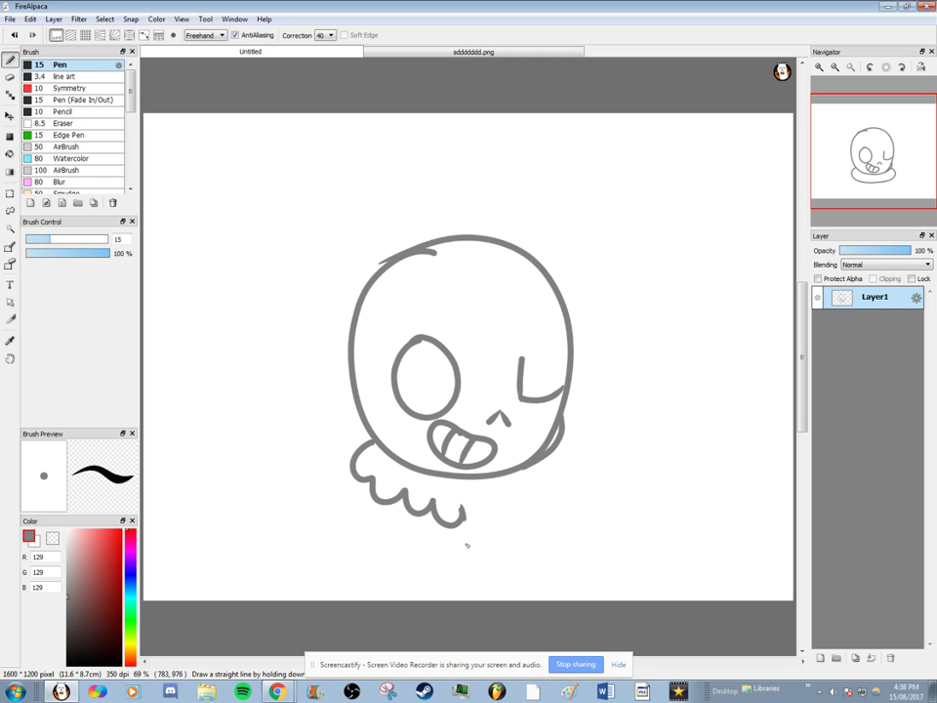
{"action": "key", "text": "ctrl+z"}
{"action": "key", "text": "ctrl+z"}
{"action": "key", "text": "ctrl+z"}
{"action": "key", "text": "ctrl+z"}
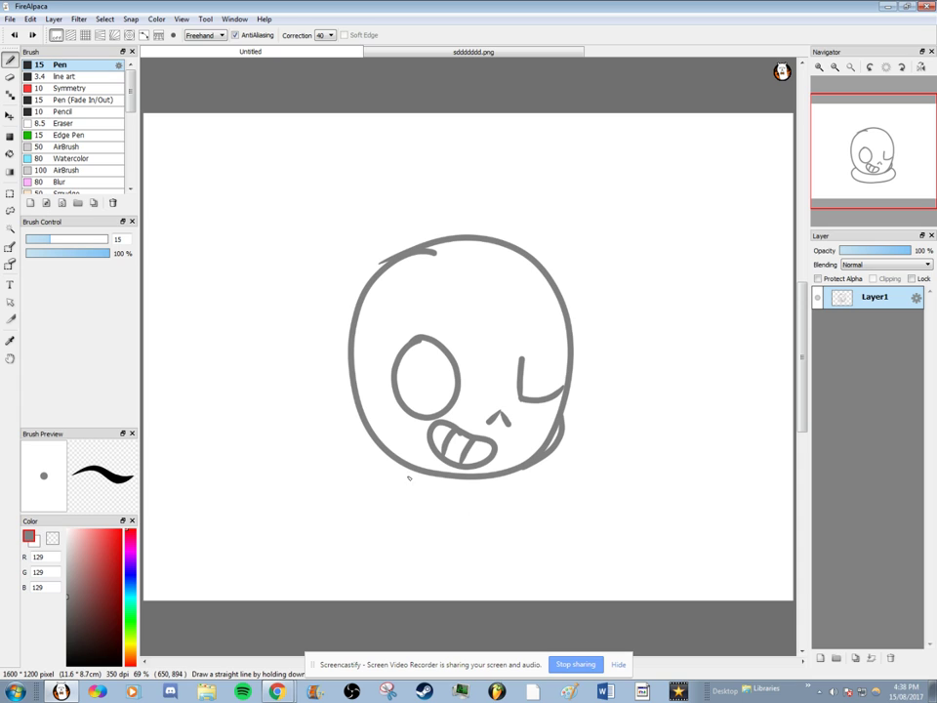
Try to sketch a curved shoulder line and a pointed V shape below the head.
{"action": "left_click_drag", "start_coordinate": [408, 471], "coordinate": [368, 537]}
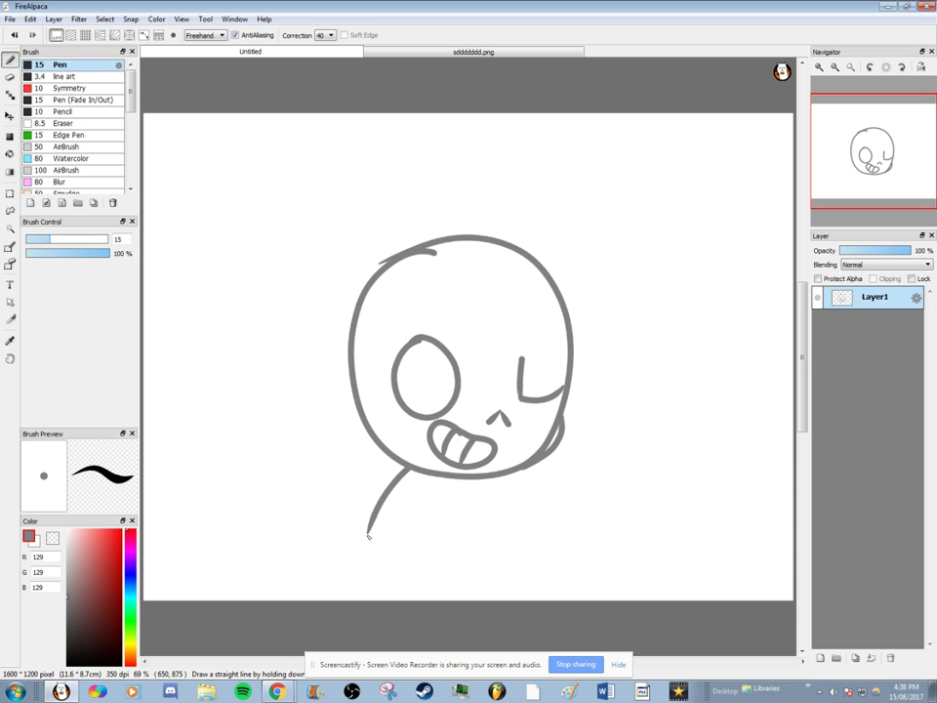
{"action": "mouse_move", "coordinate": [443, 544]}
{"action": "left_mouse_down"}
{"action": "mouse_move", "coordinate": [409, 576]}
{"action": "mouse_move", "coordinate": [354, 565]}
{"action": "left_mouse_up"}
{"action": "key", "text": "ctrl+z"}
{"action": "mouse_move", "coordinate": [427, 538]}
{"action": "left_mouse_down"}
{"action": "mouse_move", "coordinate": [370, 592]}
{"action": "mouse_move", "coordinate": [322, 529]}
{"action": "left_mouse_up"}
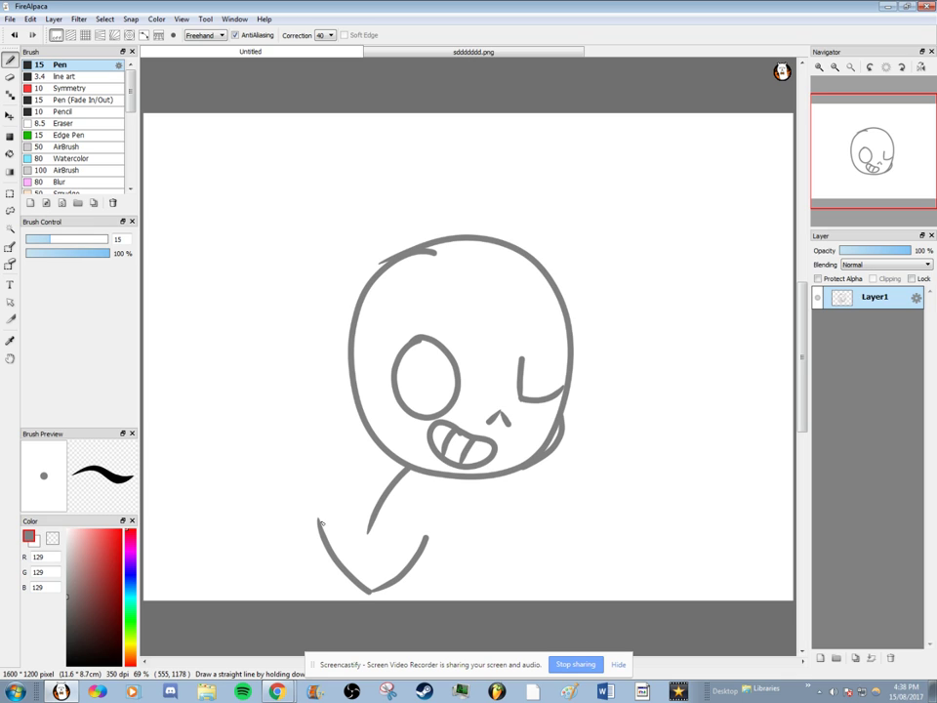
{"action": "key", "text": "ctrl+z"}
{"action": "key", "text": "ctrl+z"}
{"action": "key", "text": "ctrl+z"}
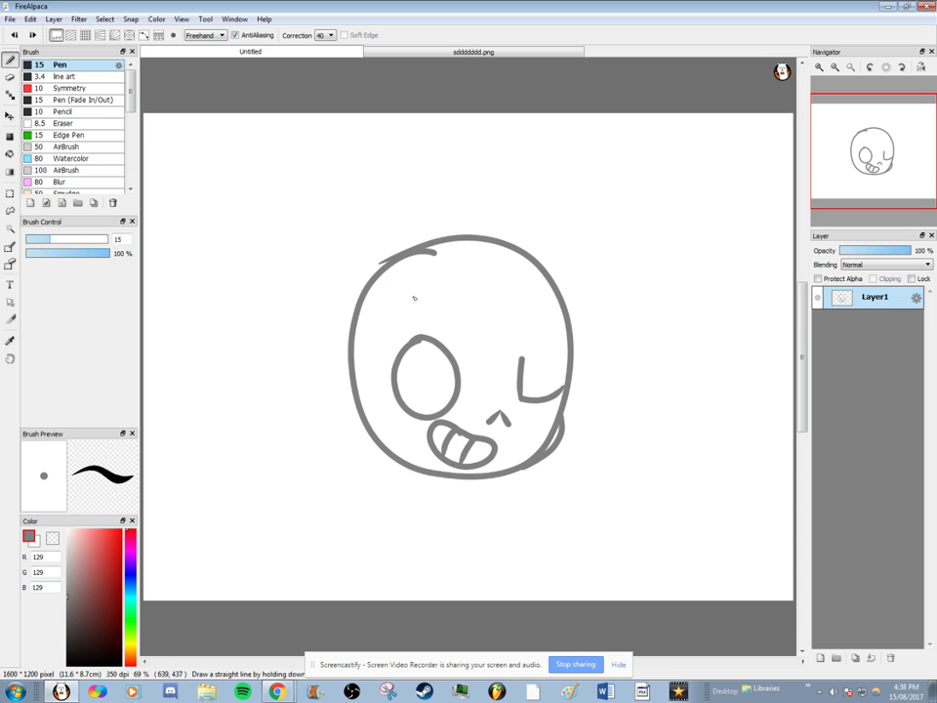
Set the brush colour to black and add a new layer above the sketch.
{"action": "left_click", "coordinate": [69, 663]}
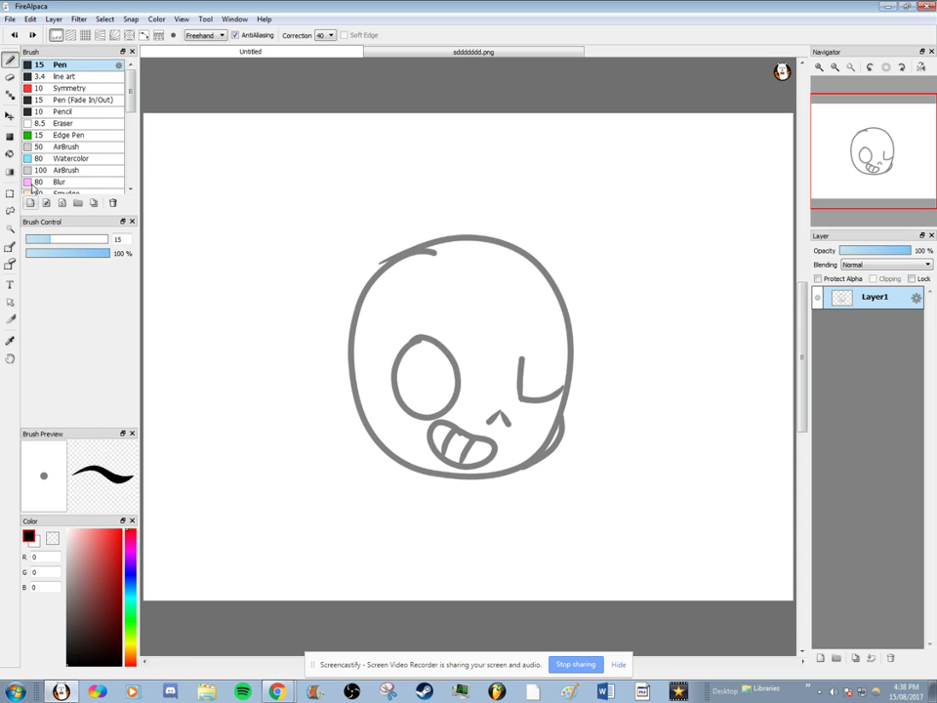
{"action": "left_click", "coordinate": [9, 18]}
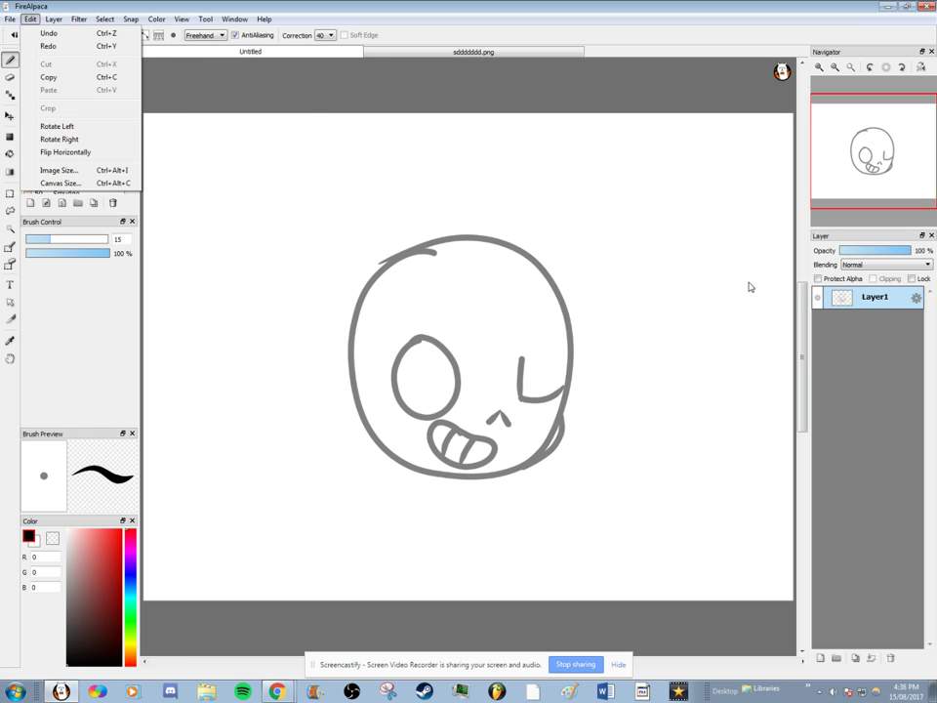
{"action": "left_click", "coordinate": [53, 19]}
{"action": "left_click", "coordinate": [53, 18]}
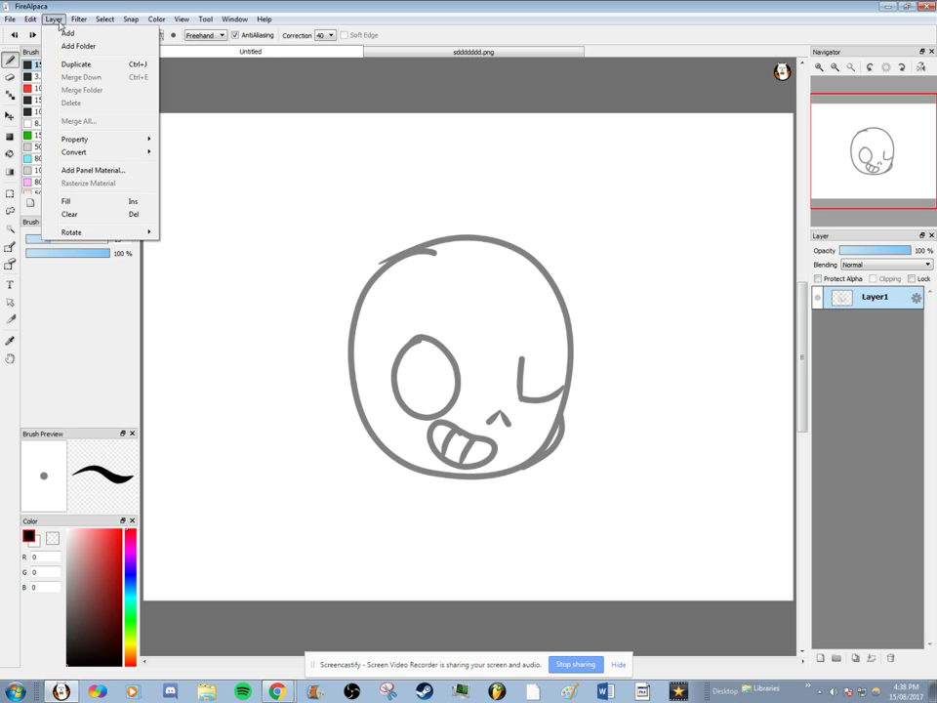
{"action": "left_click", "coordinate": [68, 34]}
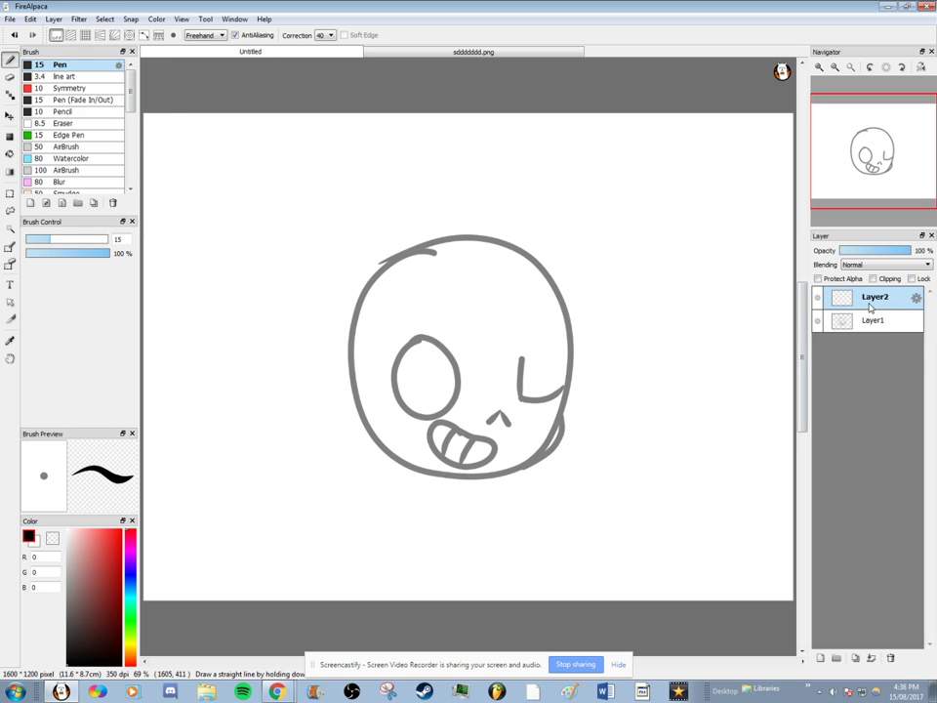
Try to ink the head outline in black on Layer2 with the 15 px Pen.
{"action": "mouse_move", "coordinate": [388, 264]}
{"action": "left_mouse_down"}
{"action": "mouse_move", "coordinate": [364, 313]}
{"action": "mouse_move", "coordinate": [399, 253]}
{"action": "mouse_move", "coordinate": [356, 310]}
{"action": "mouse_move", "coordinate": [352, 346]}
{"action": "mouse_move", "coordinate": [368, 286]}
{"action": "mouse_move", "coordinate": [354, 392]}
{"action": "mouse_move", "coordinate": [381, 446]}
{"action": "mouse_move", "coordinate": [449, 478]}
{"action": "left_mouse_up"}
{"action": "key", "text": "ctrl+z"}
{"action": "key", "text": "ctrl+z"}
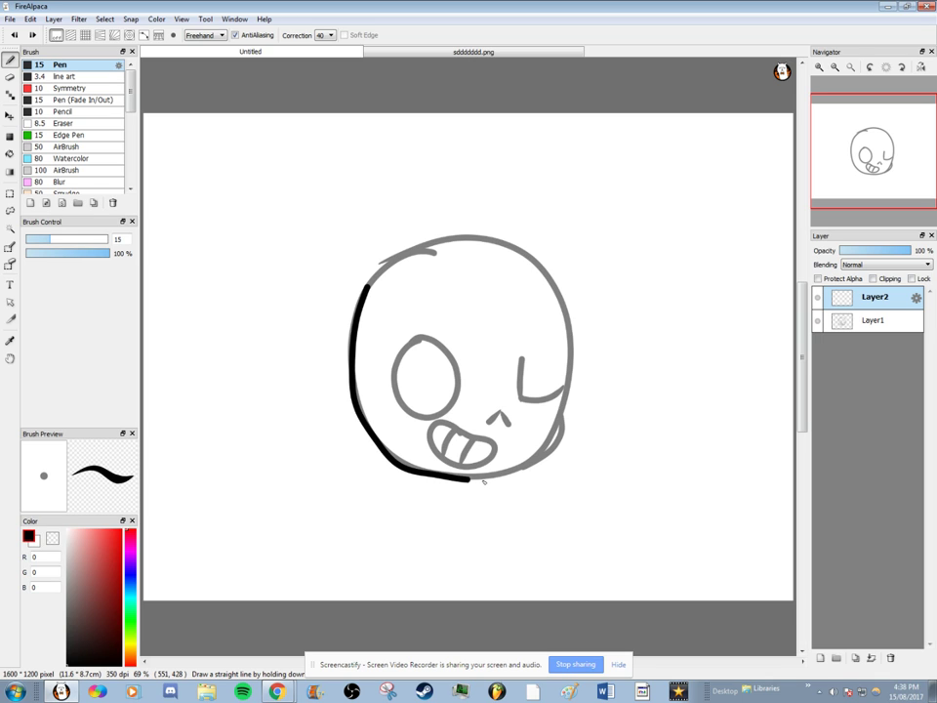
{"action": "key", "text": "ctrl+z"}
{"action": "mouse_move", "coordinate": [361, 407]}
{"action": "left_mouse_down"}
{"action": "mouse_move", "coordinate": [394, 457]}
{"action": "mouse_move", "coordinate": [442, 475]}
{"action": "mouse_move", "coordinate": [499, 480]}
{"action": "mouse_move", "coordinate": [553, 453]}
{"action": "left_mouse_up"}
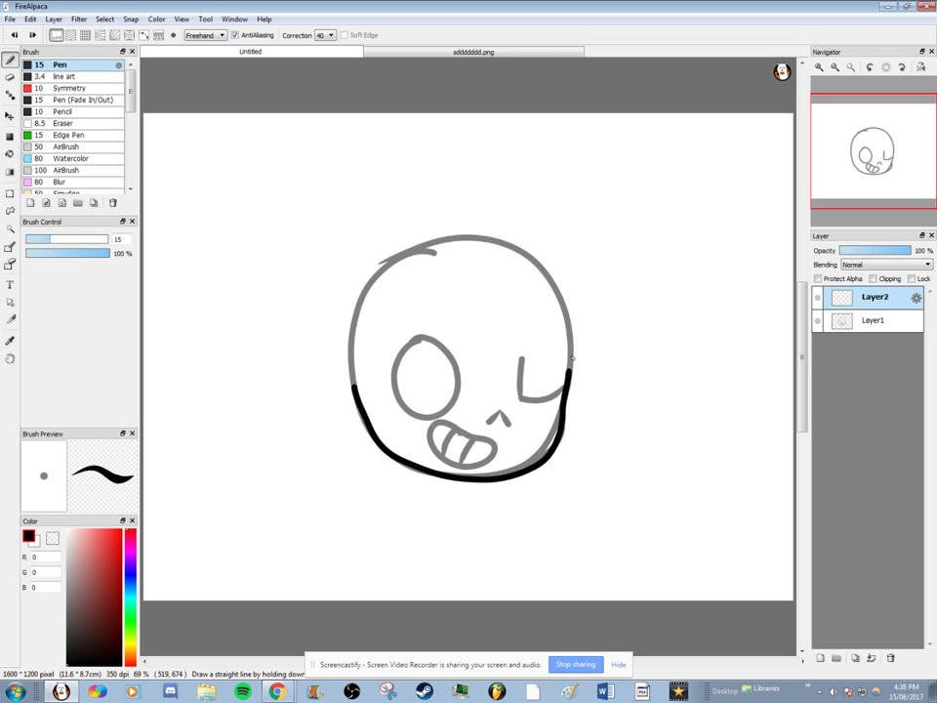
{"action": "mouse_move", "coordinate": [534, 264]}
{"action": "left_mouse_down"}
{"action": "mouse_move", "coordinate": [420, 242]}
{"action": "mouse_move", "coordinate": [386, 256]}
{"action": "left_mouse_up"}
{"action": "key", "text": "ctrl+z"}
Ink the left side of the head outline in black on Layer2, from the upper left down to the chin.
{"action": "scroll", "coordinate": [381, 298], "scroll_direction": "up", "scroll_amount": 2}
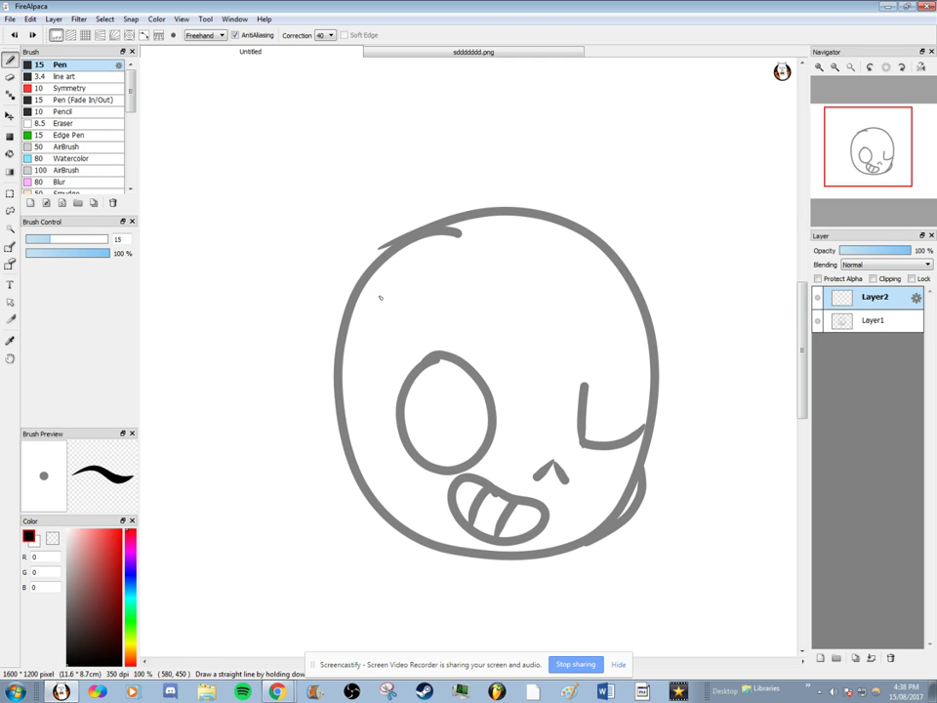
{"action": "scroll", "coordinate": [363, 285], "scroll_direction": "up", "scroll_amount": 1}
{"action": "left_click_drag", "start_coordinate": [801, 366], "coordinate": [801, 374]}
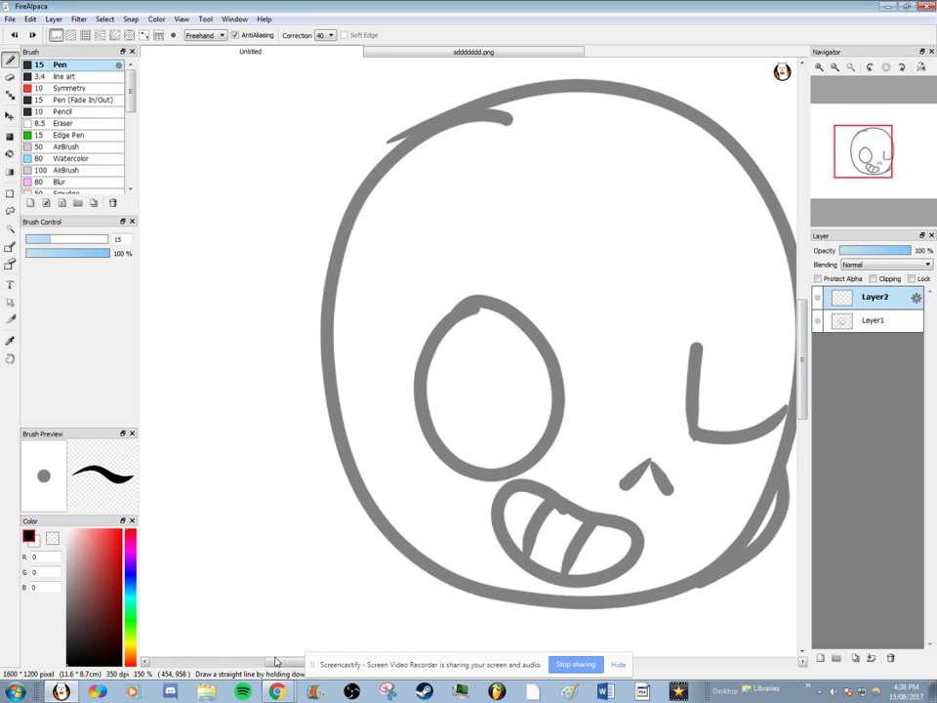
{"action": "left_click_drag", "start_coordinate": [287, 664], "coordinate": [439, 674]}
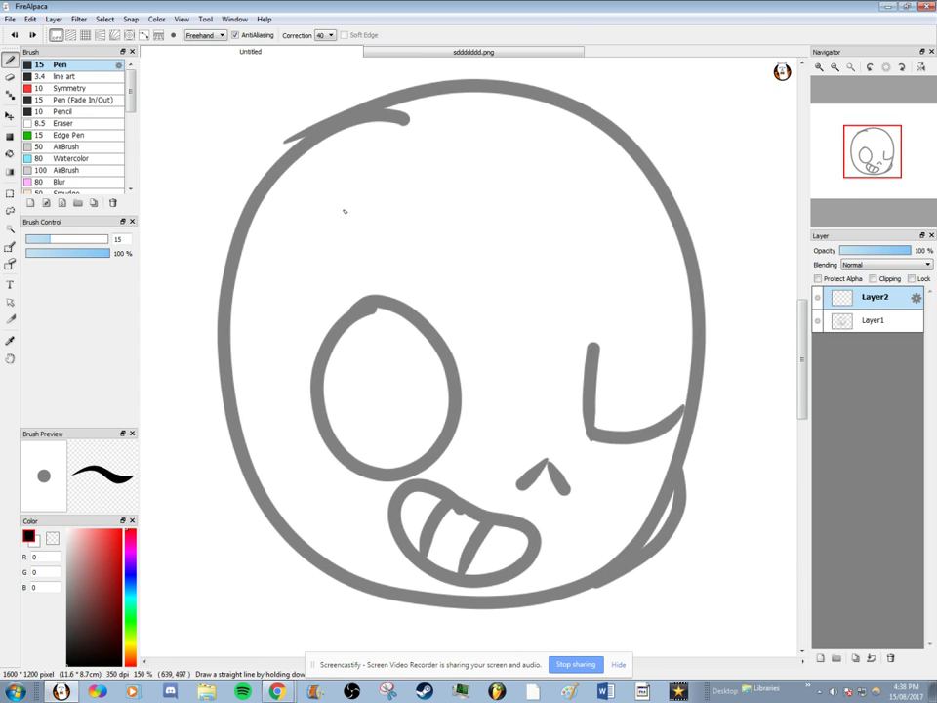
{"action": "mouse_move", "coordinate": [350, 127]}
{"action": "left_mouse_down"}
{"action": "mouse_move", "coordinate": [282, 176]}
{"action": "mouse_move", "coordinate": [244, 239]}
{"action": "mouse_move", "coordinate": [250, 210]}
{"action": "mouse_move", "coordinate": [225, 308]}
{"action": "mouse_move", "coordinate": [231, 343]}
{"action": "left_mouse_up"}
{"action": "key", "text": "ctrl+z"}
{"action": "key", "text": "ctrl+z"}
{"action": "left_click_drag", "start_coordinate": [224, 301], "coordinate": [228, 387]}
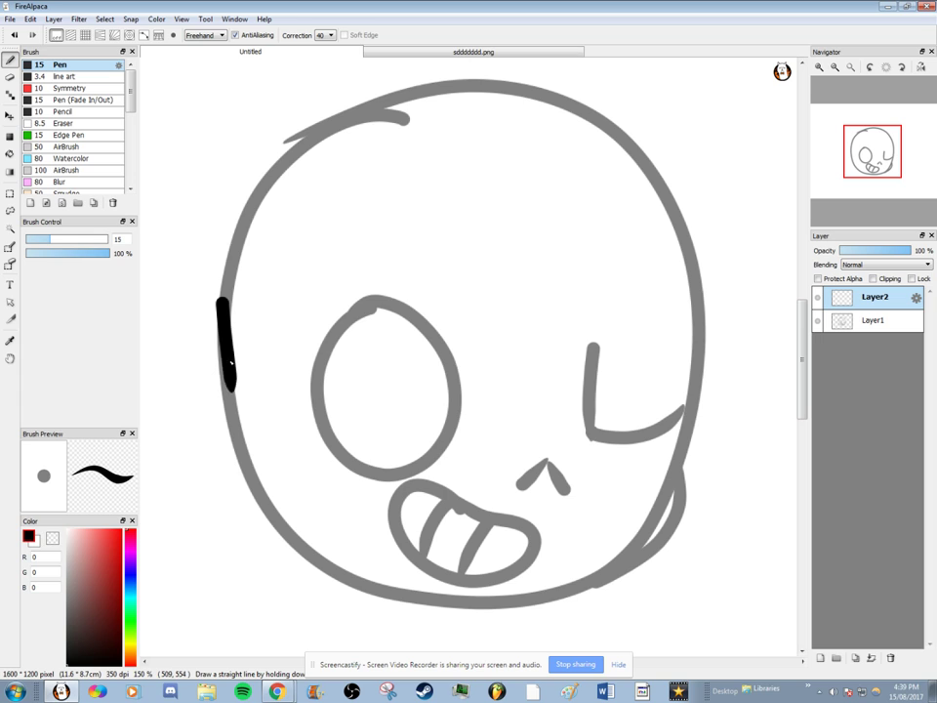
{"action": "key", "text": "ctrl+z"}
{"action": "mouse_move", "coordinate": [222, 311]}
{"action": "left_mouse_down"}
{"action": "mouse_move", "coordinate": [237, 408]}
{"action": "mouse_move", "coordinate": [265, 484]}
{"action": "mouse_move", "coordinate": [344, 570]}
{"action": "mouse_move", "coordinate": [411, 592]}
{"action": "mouse_move", "coordinate": [486, 599]}
{"action": "mouse_move", "coordinate": [550, 596]}
{"action": "mouse_move", "coordinate": [621, 576]}
{"action": "mouse_move", "coordinate": [668, 539]}
{"action": "mouse_move", "coordinate": [684, 507]}
{"action": "mouse_move", "coordinate": [680, 454]}
{"action": "mouse_move", "coordinate": [695, 360]}
{"action": "mouse_move", "coordinate": [682, 245]}
{"action": "mouse_move", "coordinate": [630, 167]}
{"action": "mouse_move", "coordinate": [554, 104]}
{"action": "mouse_move", "coordinate": [431, 103]}
{"action": "mouse_move", "coordinate": [317, 134]}
{"action": "mouse_move", "coordinate": [268, 181]}
{"action": "mouse_move", "coordinate": [238, 234]}
{"action": "mouse_move", "coordinate": [228, 383]}
{"action": "mouse_move", "coordinate": [262, 502]}
{"action": "mouse_move", "coordinate": [312, 558]}
{"action": "mouse_move", "coordinate": [346, 577]}
{"action": "mouse_move", "coordinate": [398, 600]}
{"action": "mouse_move", "coordinate": [454, 604]}
{"action": "left_mouse_up"}
{"action": "key", "text": "ctrl+z"}
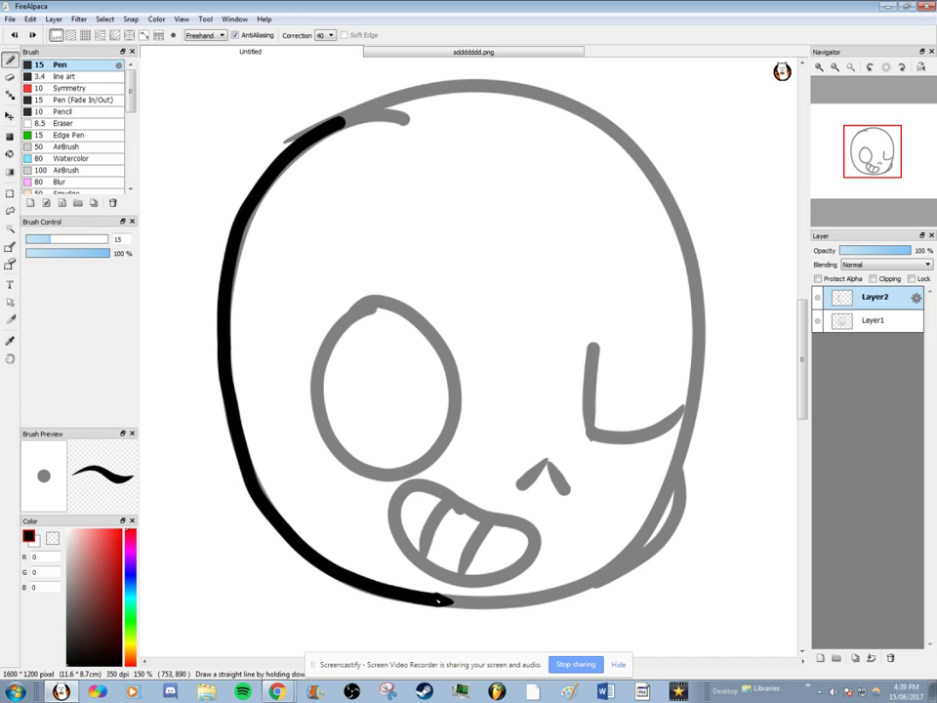
Complete the head outline in black along the chin and bulging right cheek, and over the crown and right side.
{"action": "left_click_drag", "start_coordinate": [465, 603], "coordinate": [543, 597]}
{"action": "key", "text": "ctrl+z"}
{"action": "mouse_move", "coordinate": [444, 603]}
{"action": "left_mouse_down"}
{"action": "mouse_move", "coordinate": [571, 591]}
{"action": "mouse_move", "coordinate": [623, 575]}
{"action": "mouse_move", "coordinate": [666, 540]}
{"action": "mouse_move", "coordinate": [685, 500]}
{"action": "mouse_move", "coordinate": [678, 456]}
{"action": "left_mouse_up"}
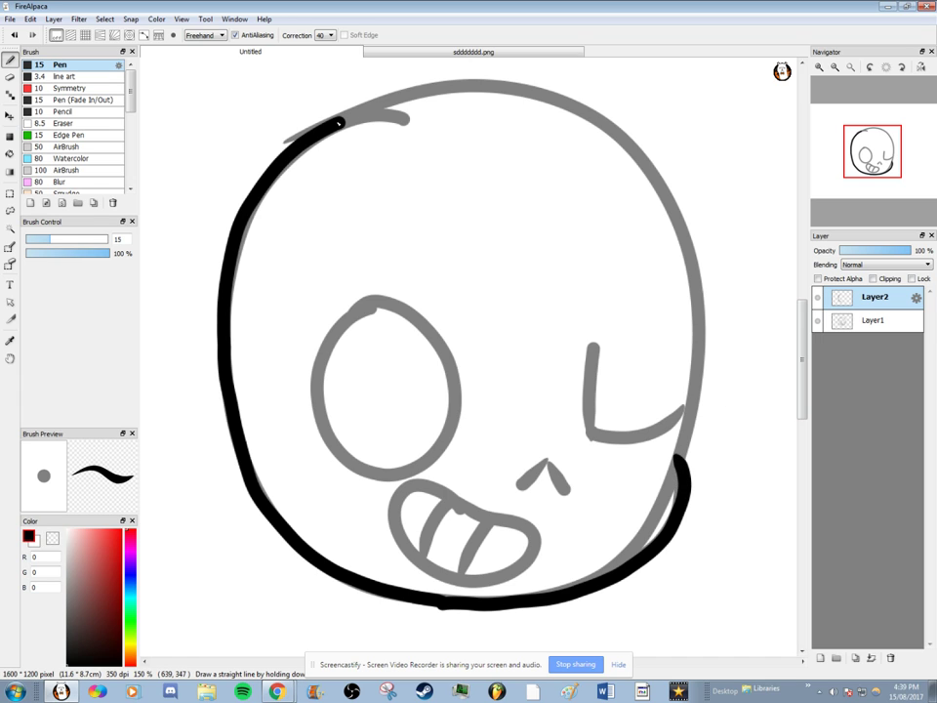
{"action": "key", "text": "ctrl+z"}
{"action": "mouse_move", "coordinate": [365, 109]}
{"action": "left_mouse_down"}
{"action": "mouse_move", "coordinate": [390, 95]}
{"action": "mouse_move", "coordinate": [517, 90]}
{"action": "mouse_move", "coordinate": [563, 104]}
{"action": "mouse_move", "coordinate": [635, 147]}
{"action": "mouse_move", "coordinate": [661, 180]}
{"action": "mouse_move", "coordinate": [691, 269]}
{"action": "mouse_move", "coordinate": [703, 377]}
{"action": "mouse_move", "coordinate": [680, 457]}
{"action": "left_mouse_up"}
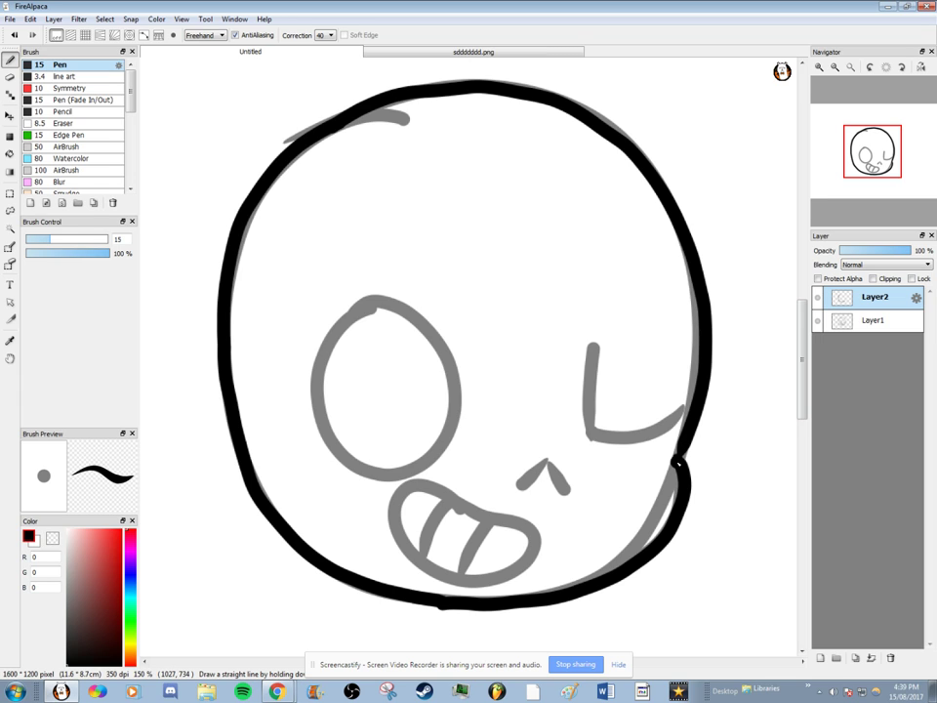
{"action": "left_click_drag", "start_coordinate": [680, 457], "coordinate": [692, 426]}
Ink the L-shaped winking eye in black, with one vertical stroke and one curved stroke reaching the head's right edge.
{"action": "mouse_move", "coordinate": [593, 349]}
{"action": "left_mouse_down"}
{"action": "mouse_move", "coordinate": [587, 433]}
{"action": "mouse_move", "coordinate": [596, 446]}
{"action": "mouse_move", "coordinate": [656, 432]}
{"action": "left_mouse_up"}
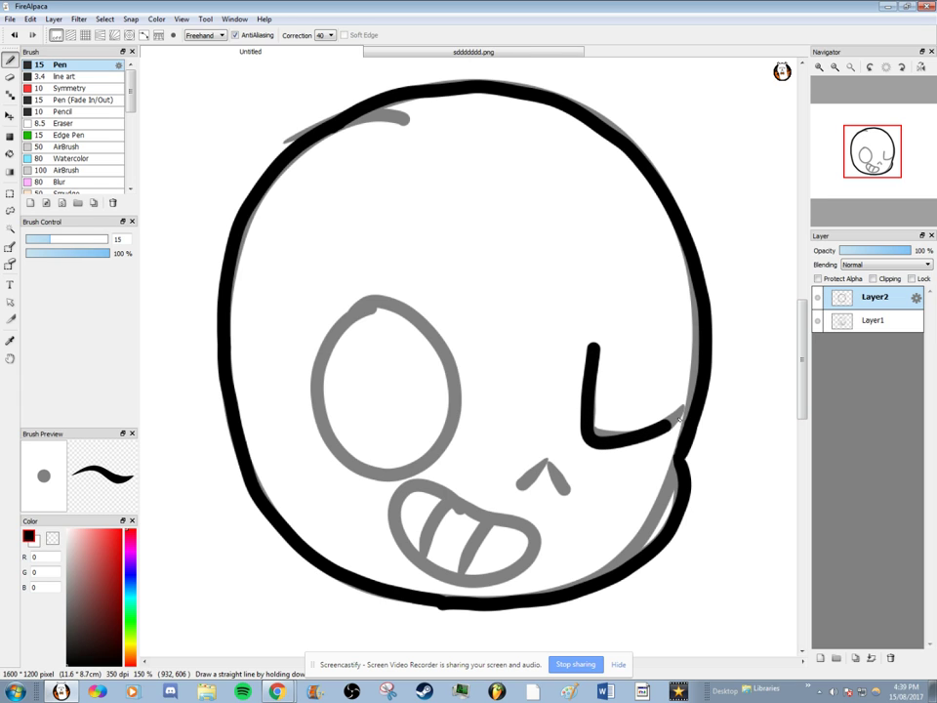
{"action": "key", "text": "ctrl+z"}
{"action": "left_click_drag", "start_coordinate": [594, 348], "coordinate": [592, 369]}
{"action": "key", "text": "ctrl+z"}
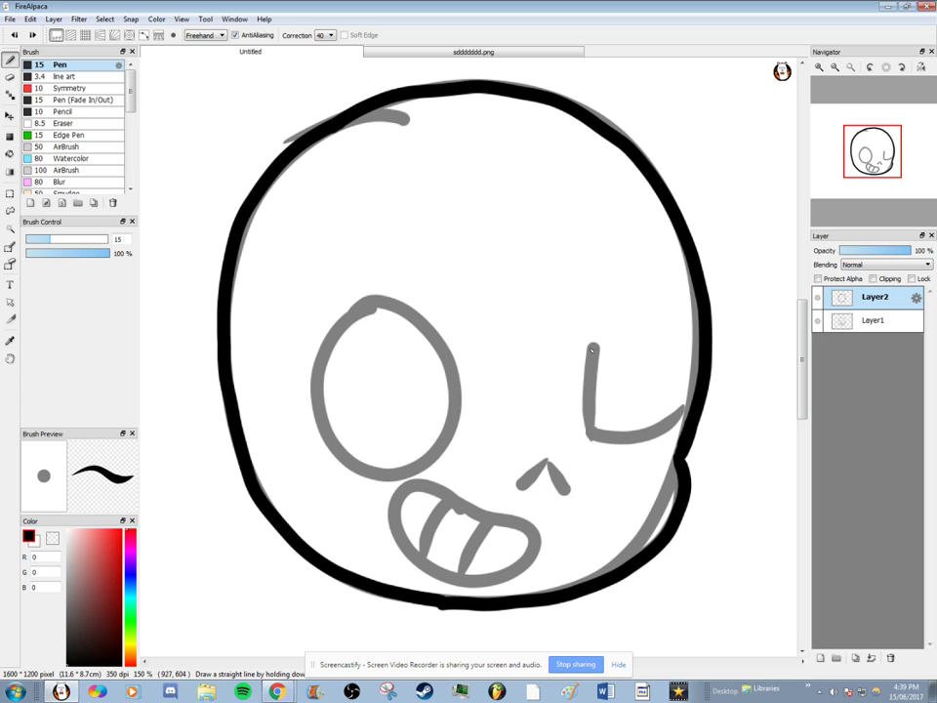
{"action": "mouse_move", "coordinate": [594, 351]}
{"action": "left_mouse_down"}
{"action": "mouse_move", "coordinate": [594, 432]}
{"action": "mouse_move", "coordinate": [684, 417]}
{"action": "left_mouse_up"}
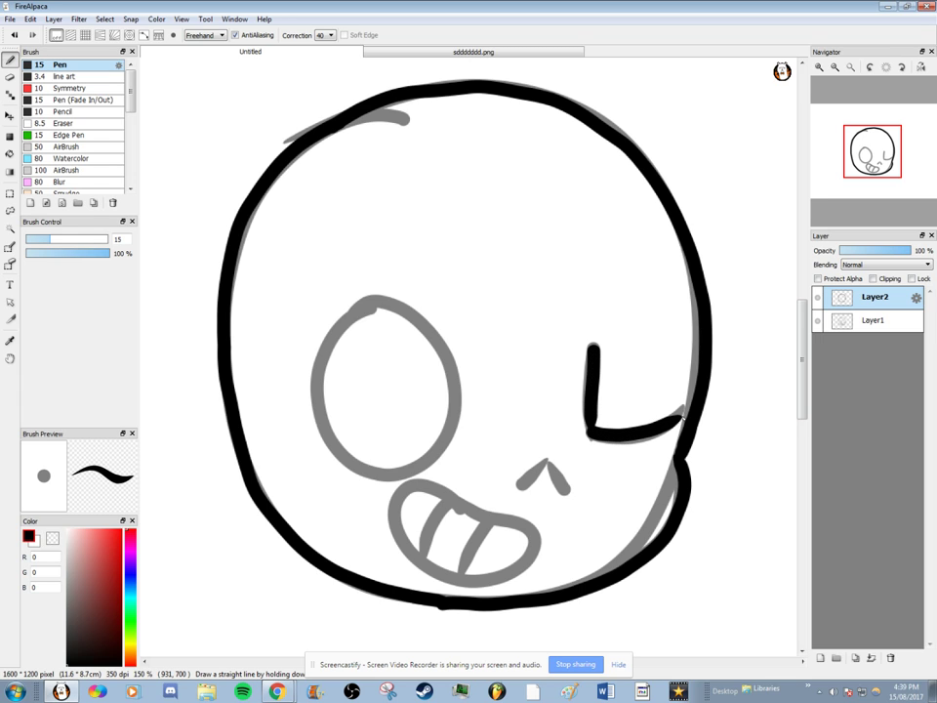
{"action": "key", "text": "ctrl+z"}
{"action": "mouse_move", "coordinate": [590, 429]}
{"action": "left_mouse_down"}
{"action": "mouse_move", "coordinate": [648, 435]}
{"action": "mouse_move", "coordinate": [683, 413]}
{"action": "left_mouse_up"}
Ink the oval outline of the open left eye socket in black over the sketch.
{"action": "mouse_move", "coordinate": [369, 309]}
{"action": "left_mouse_down"}
{"action": "mouse_move", "coordinate": [337, 317]}
{"action": "mouse_move", "coordinate": [320, 357]}
{"action": "left_mouse_up"}
{"action": "key", "text": "ctrl+z"}
{"action": "mouse_move", "coordinate": [367, 308]}
{"action": "left_mouse_down"}
{"action": "mouse_move", "coordinate": [315, 395]}
{"action": "mouse_move", "coordinate": [330, 448]}
{"action": "mouse_move", "coordinate": [367, 468]}
{"action": "mouse_move", "coordinate": [415, 468]}
{"action": "mouse_move", "coordinate": [457, 425]}
{"action": "mouse_move", "coordinate": [460, 376]}
{"action": "mouse_move", "coordinate": [447, 351]}
{"action": "mouse_move", "coordinate": [397, 313]}
{"action": "mouse_move", "coordinate": [360, 309]}
{"action": "mouse_move", "coordinate": [367, 300]}
{"action": "mouse_move", "coordinate": [321, 354]}
{"action": "mouse_move", "coordinate": [313, 408]}
{"action": "left_mouse_up"}
{"action": "key", "text": "ctrl+z"}
{"action": "key", "text": "ctrl+z"}
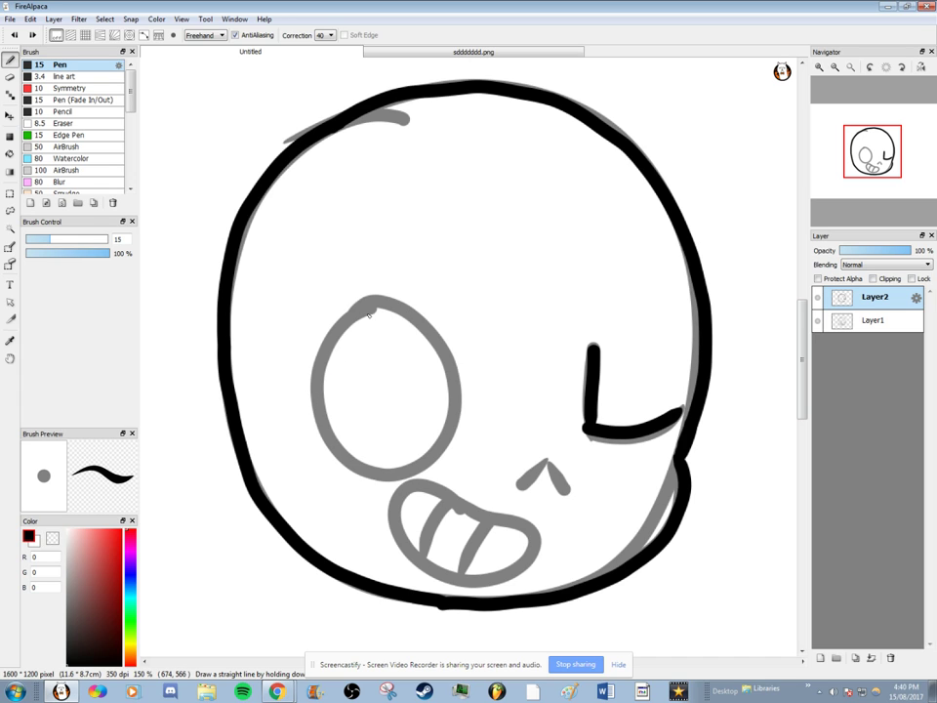
{"action": "mouse_move", "coordinate": [364, 308]}
{"action": "left_mouse_down"}
{"action": "mouse_move", "coordinate": [332, 342]}
{"action": "mouse_move", "coordinate": [314, 418]}
{"action": "mouse_move", "coordinate": [330, 448]}
{"action": "mouse_move", "coordinate": [369, 472]}
{"action": "mouse_move", "coordinate": [409, 474]}
{"action": "mouse_move", "coordinate": [439, 447]}
{"action": "mouse_move", "coordinate": [458, 402]}
{"action": "mouse_move", "coordinate": [456, 363]}
{"action": "mouse_move", "coordinate": [435, 322]}
{"action": "mouse_move", "coordinate": [393, 299]}
{"action": "mouse_move", "coordinate": [355, 309]}
{"action": "left_mouse_up"}
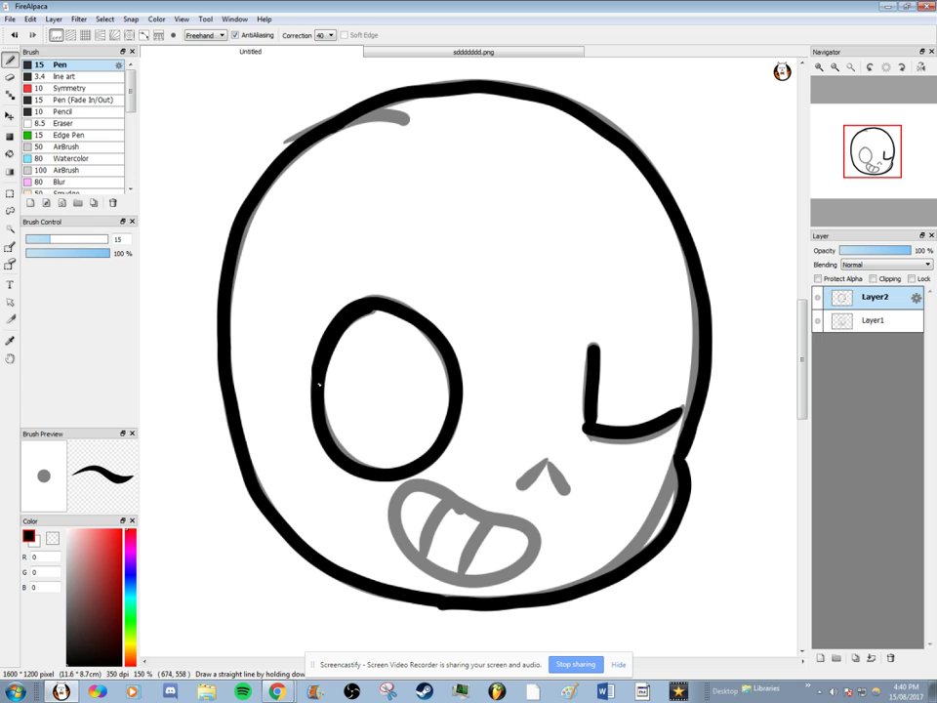
Ink the mouth outline and the two tooth divider lines inside it in black.
{"action": "mouse_move", "coordinate": [445, 499]}
{"action": "left_mouse_down"}
{"action": "mouse_move", "coordinate": [410, 487]}
{"action": "mouse_move", "coordinate": [391, 508]}
{"action": "mouse_move", "coordinate": [406, 556]}
{"action": "mouse_move", "coordinate": [454, 582]}
{"action": "mouse_move", "coordinate": [528, 564]}
{"action": "mouse_move", "coordinate": [537, 534]}
{"action": "mouse_move", "coordinate": [522, 519]}
{"action": "mouse_move", "coordinate": [446, 496]}
{"action": "left_mouse_up"}
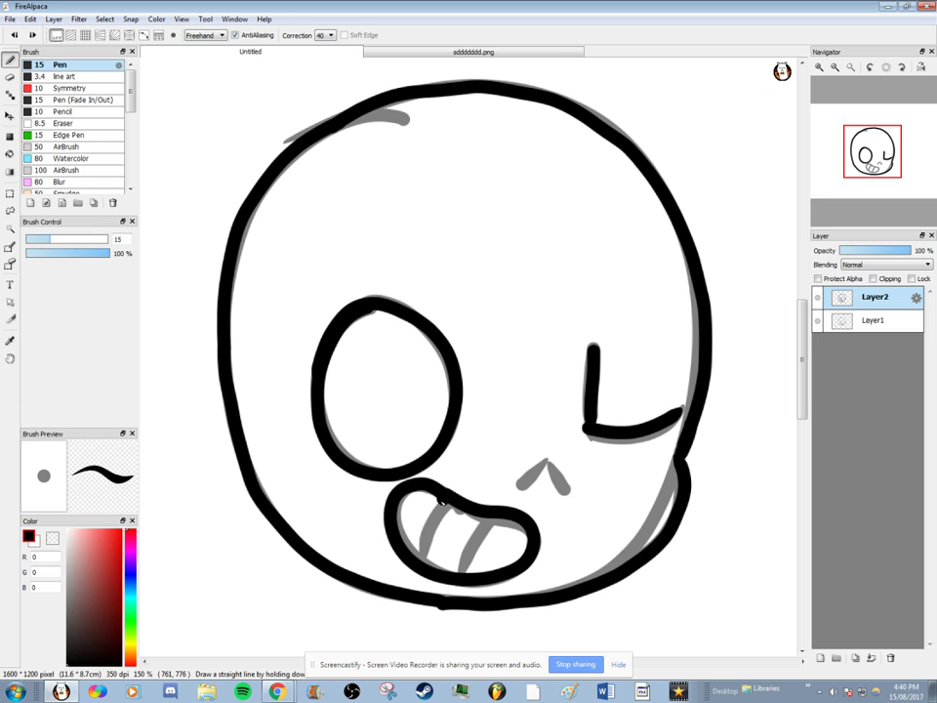
{"action": "left_click_drag", "start_coordinate": [443, 505], "coordinate": [430, 563]}
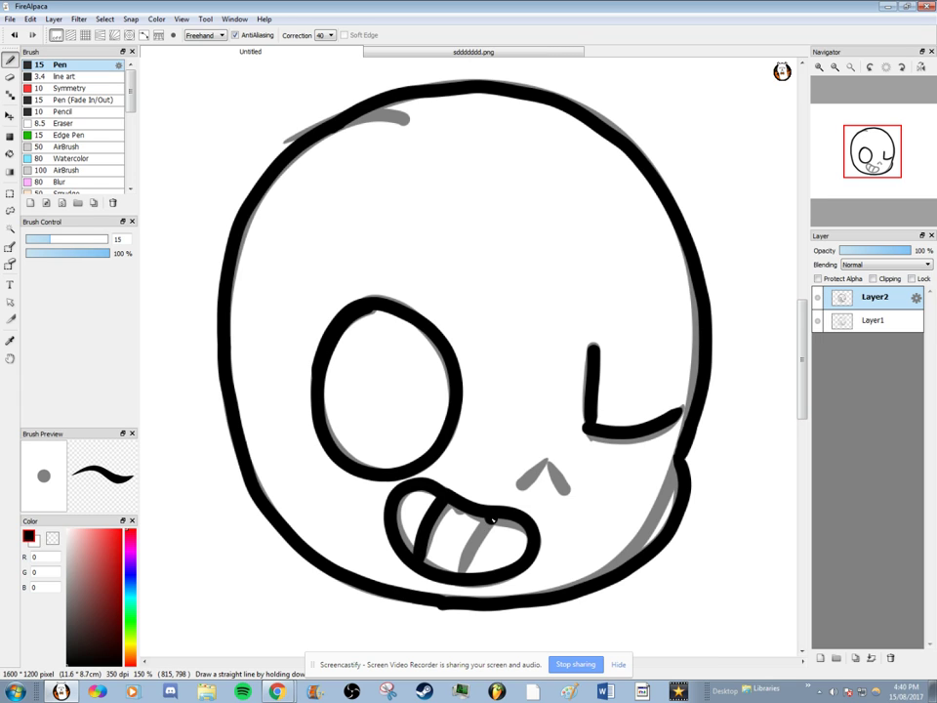
{"action": "mouse_move", "coordinate": [490, 512]}
{"action": "left_mouse_down"}
{"action": "mouse_move", "coordinate": [476, 542]}
{"action": "mouse_move", "coordinate": [490, 540]}
{"action": "mouse_move", "coordinate": [475, 576]}
{"action": "left_mouse_up"}
{"action": "key", "text": "ctrl+z"}
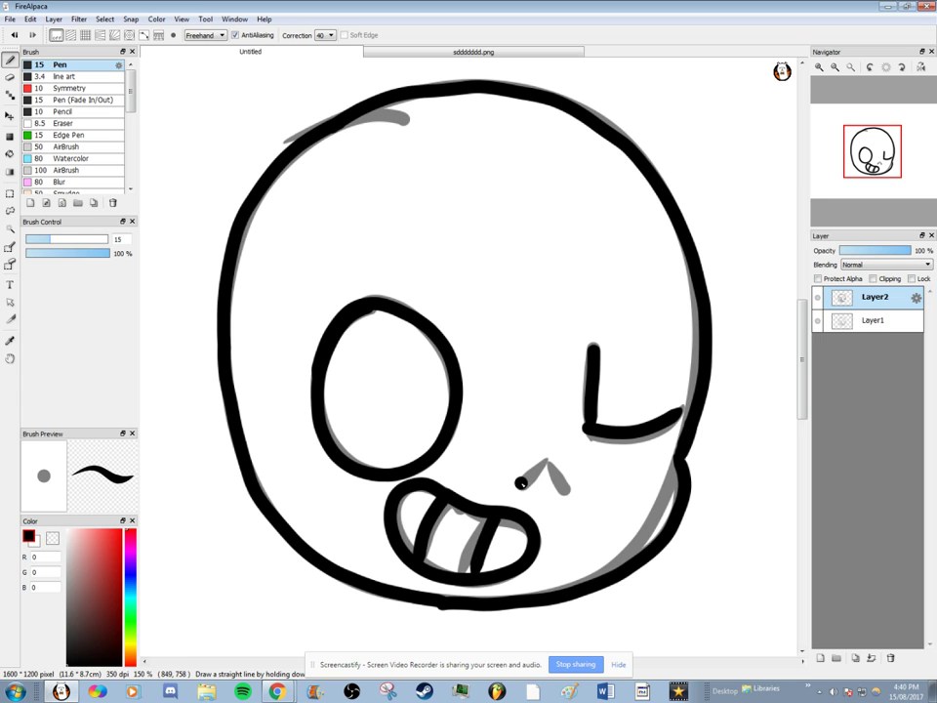
Ink the nose as a small inverted V in black above the right end of the mouth.
{"action": "mouse_move", "coordinate": [559, 478]}
{"action": "left_mouse_down"}
{"action": "mouse_move", "coordinate": [563, 488]}
{"action": "mouse_move", "coordinate": [548, 464]}
{"action": "left_mouse_up"}
{"action": "key", "text": "ctrl+z"}
{"action": "key", "text": "ctrl+z"}
{"action": "key", "text": "ctrl+z"}
{"action": "left_click_drag", "start_coordinate": [550, 469], "coordinate": [563, 487]}
{"action": "key", "text": "ctrl+z"}
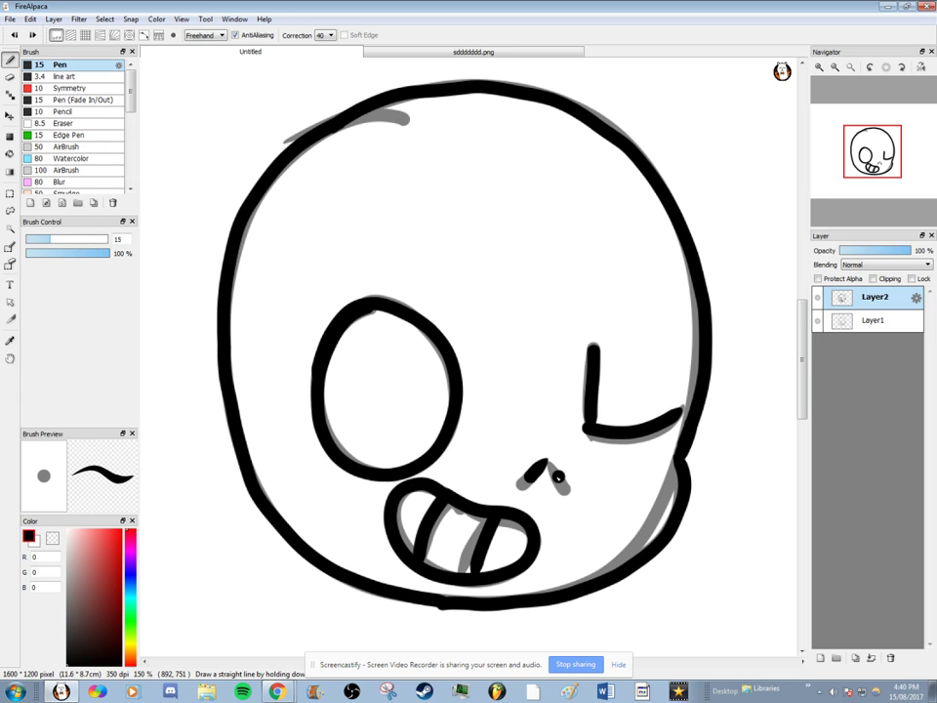
{"action": "key", "text": "ctrl+z"}
{"action": "key", "text": "ctrl+z"}
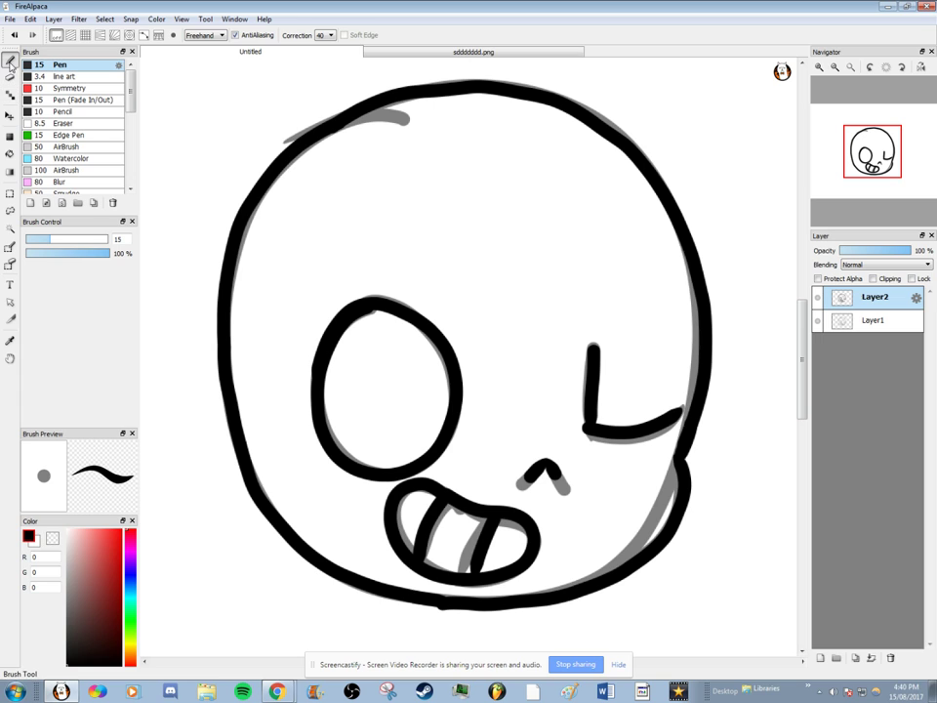
Thicken the left eye socket's outline along its inner edge with black strokes.
{"action": "mouse_move", "coordinate": [330, 429]}
{"action": "left_mouse_down"}
{"action": "mouse_move", "coordinate": [354, 461]}
{"action": "mouse_move", "coordinate": [394, 471]}
{"action": "mouse_move", "coordinate": [441, 449]}
{"action": "mouse_move", "coordinate": [459, 405]}
{"action": "mouse_move", "coordinate": [456, 361]}
{"action": "mouse_move", "coordinate": [400, 311]}
{"action": "left_mouse_up"}
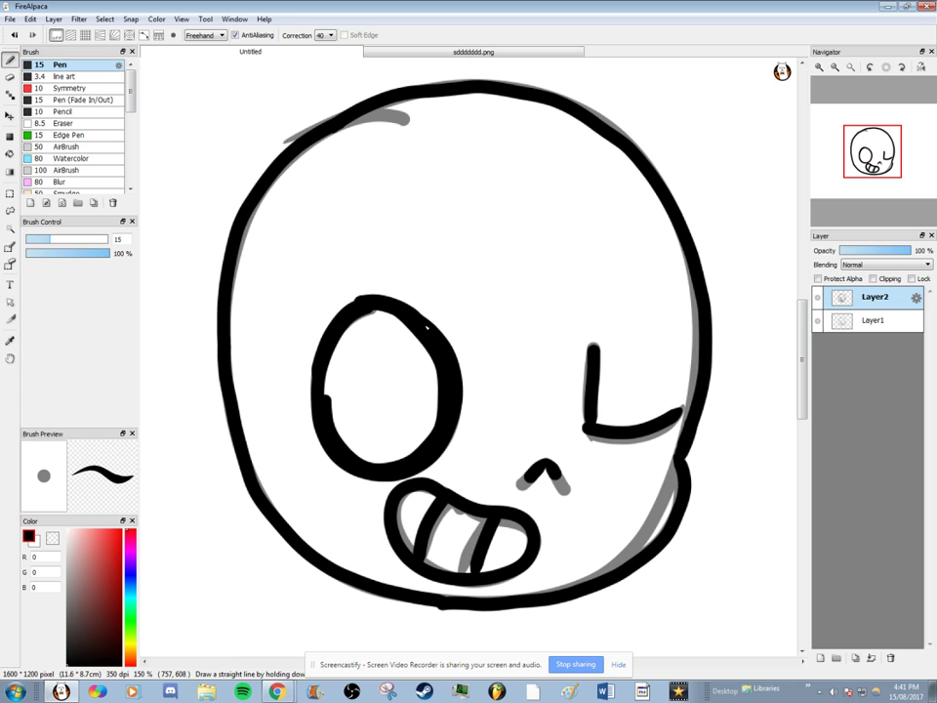
{"action": "key", "text": "ctrl+z"}
{"action": "key", "text": "ctrl+z"}
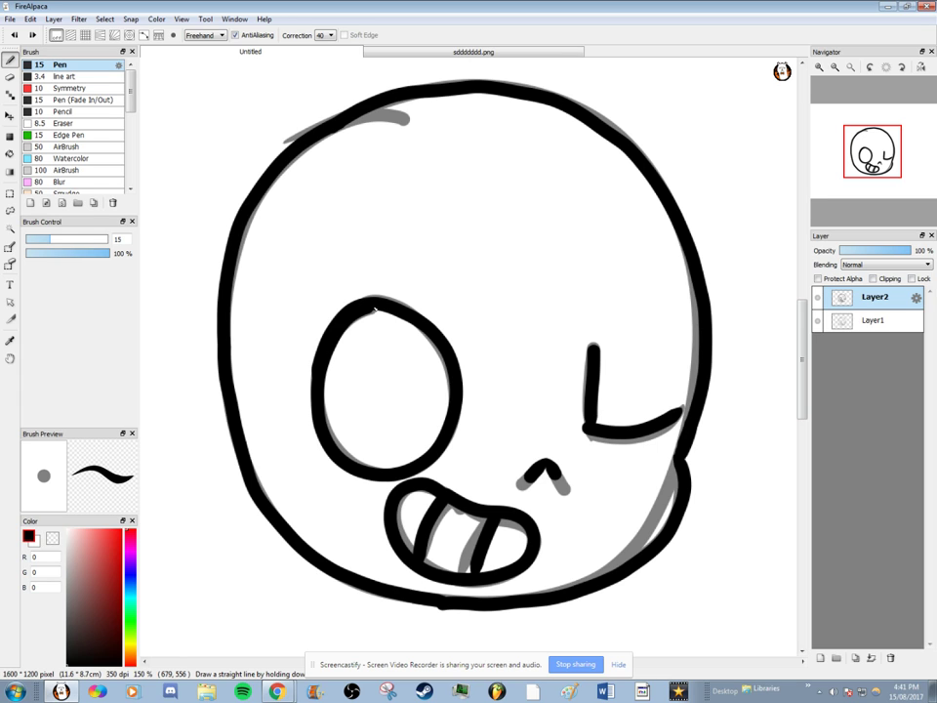
{"action": "mouse_move", "coordinate": [386, 311]}
{"action": "left_mouse_down"}
{"action": "mouse_move", "coordinate": [423, 335]}
{"action": "mouse_move", "coordinate": [448, 403]}
{"action": "left_mouse_up"}
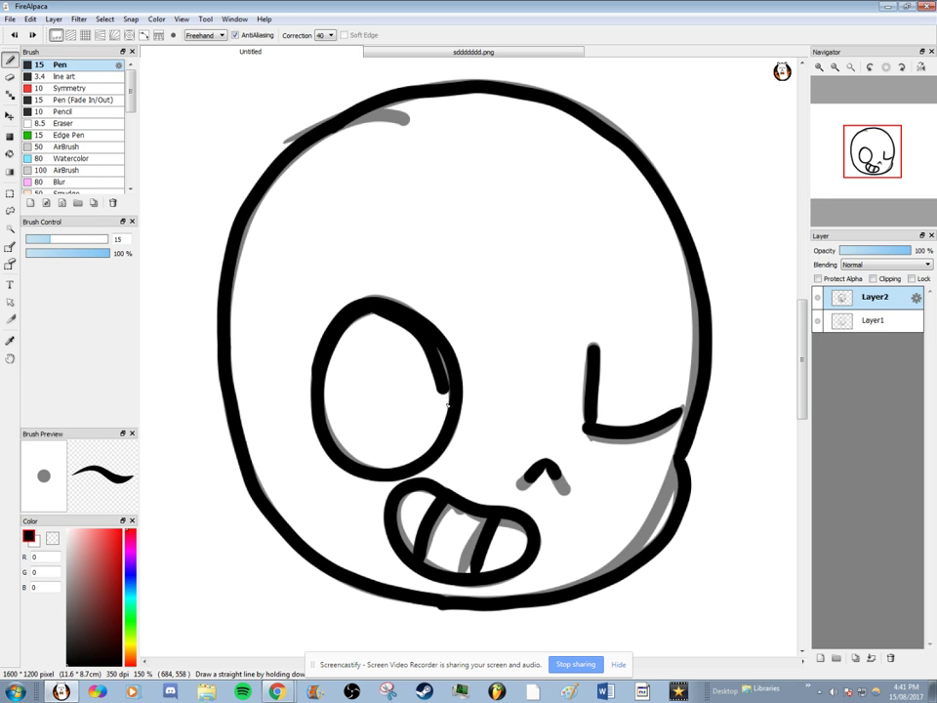
{"action": "mouse_move", "coordinate": [384, 313]}
{"action": "left_mouse_down"}
{"action": "mouse_move", "coordinate": [356, 324]}
{"action": "mouse_move", "coordinate": [329, 399]}
{"action": "mouse_move", "coordinate": [336, 440]}
{"action": "mouse_move", "coordinate": [355, 460]}
{"action": "mouse_move", "coordinate": [407, 467]}
{"action": "left_mouse_up"}
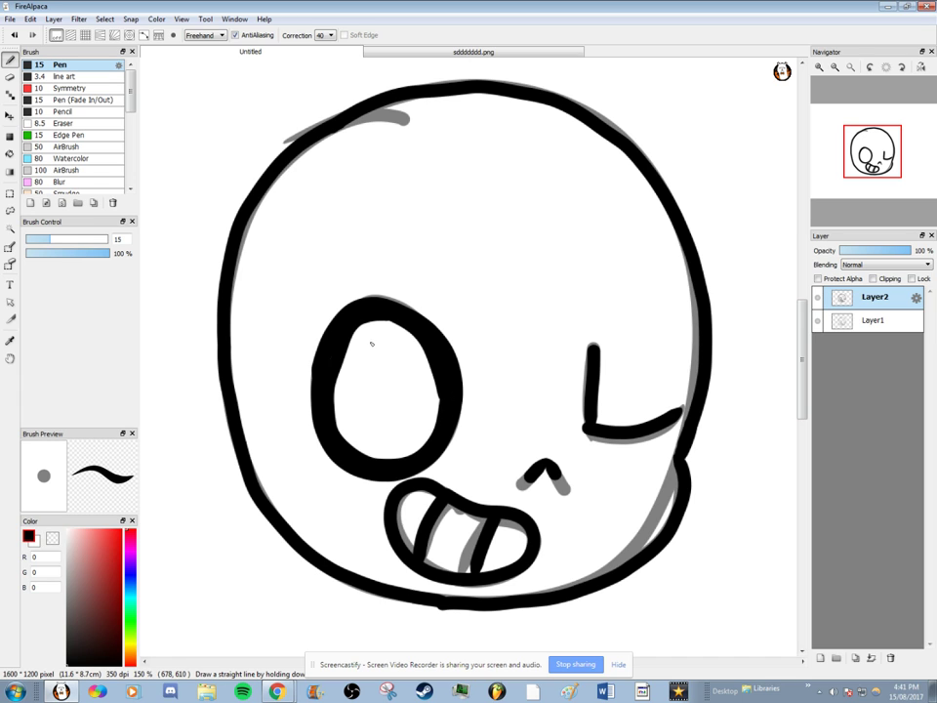
Fill the left eye socket with black using the Bucket tool with a 1 pixel expansion.
{"action": "left_click", "coordinate": [10, 154]}
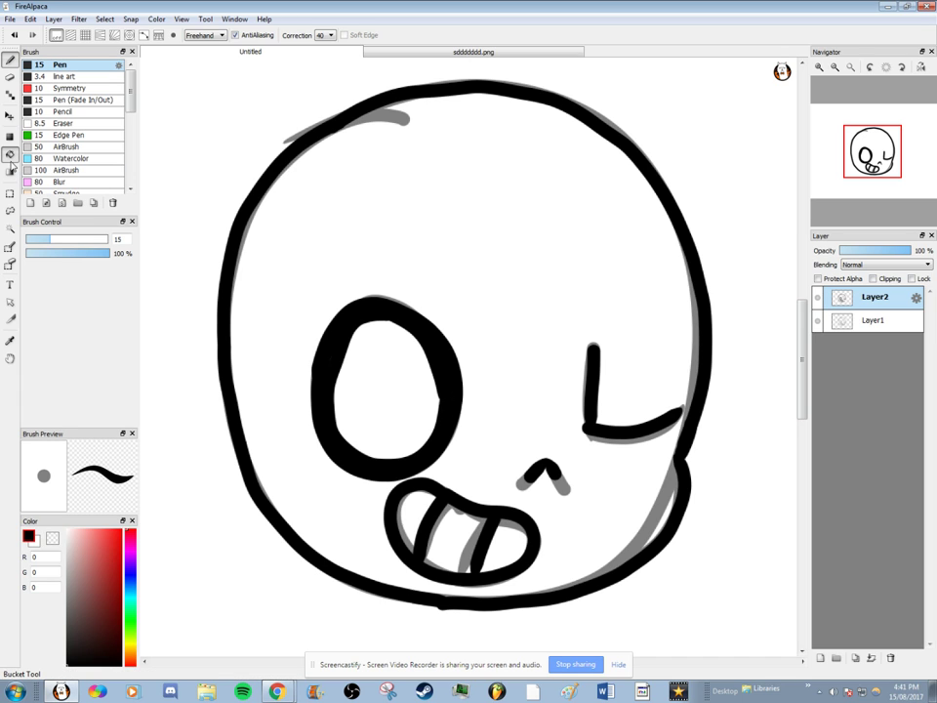
{"action": "left_click", "coordinate": [369, 357]}
{"action": "key", "text": "ctrl+z"}
{"action": "left_click", "coordinate": [207, 35]}
{"action": "left_click", "coordinate": [207, 53]}
{"action": "left_click", "coordinate": [371, 381]}
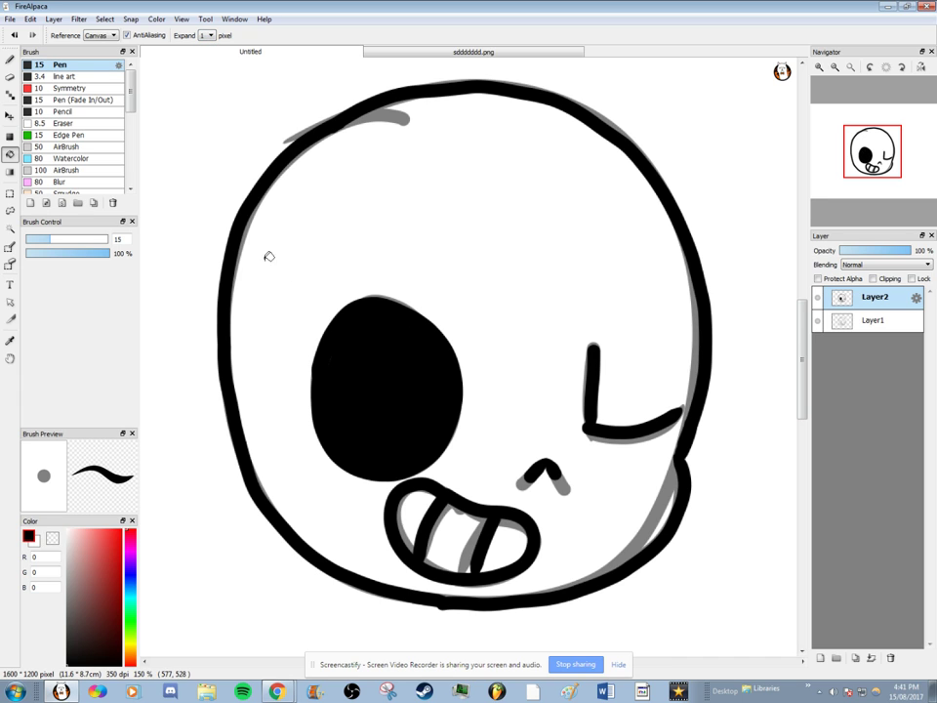
Return to the Brush tool, add a new layer and place it between Layer2 and Layer1.
{"action": "left_click", "coordinate": [10, 58]}
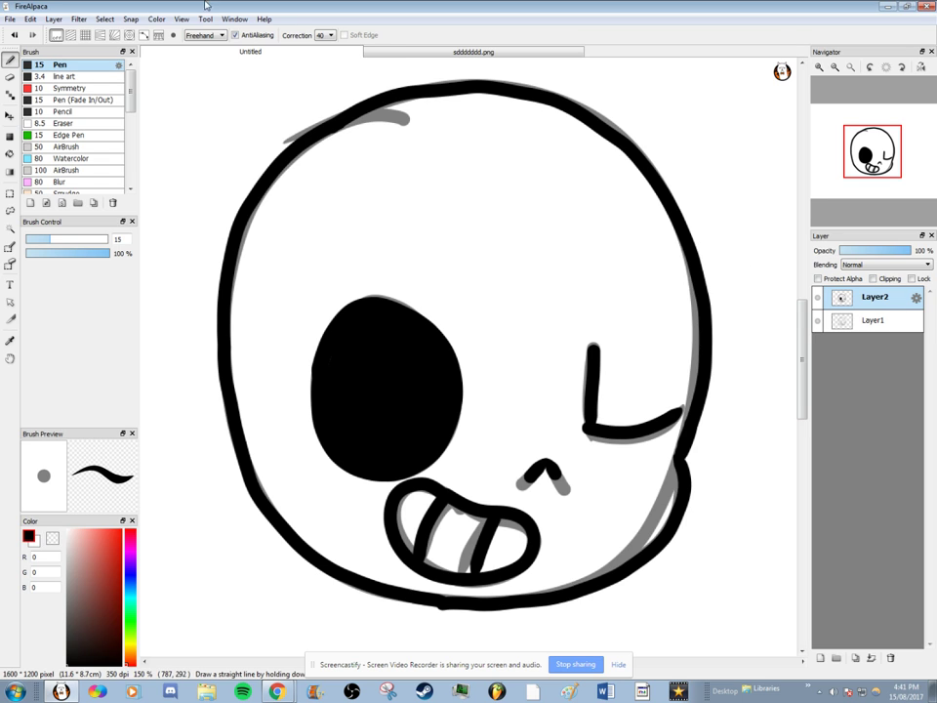
{"action": "left_click", "coordinate": [52, 19]}
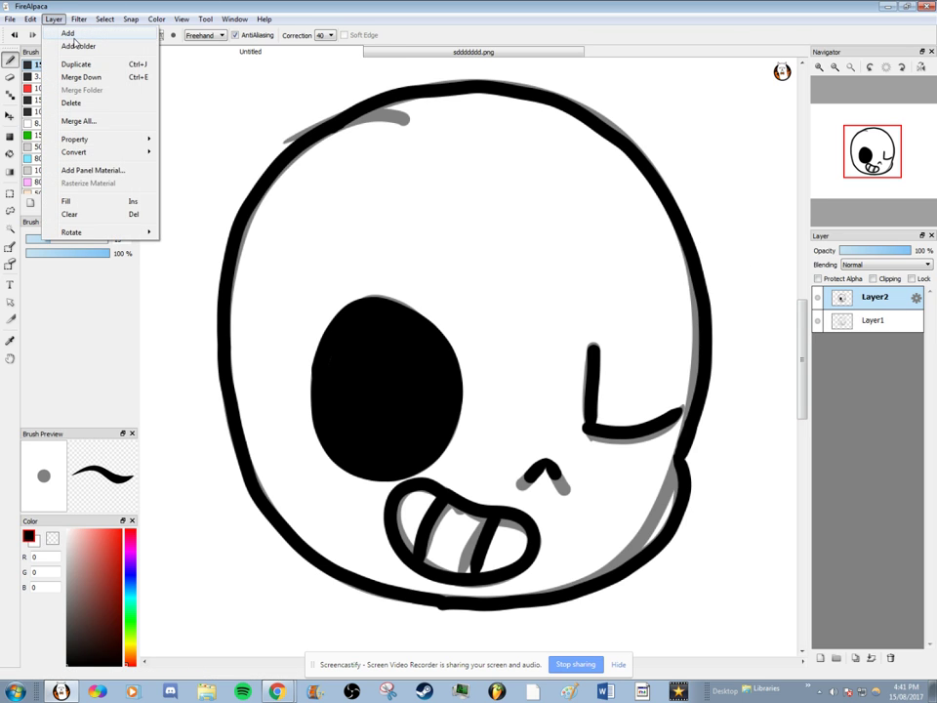
{"action": "left_click", "coordinate": [68, 33]}
{"action": "left_click_drag", "start_coordinate": [868, 297], "coordinate": [872, 326]}
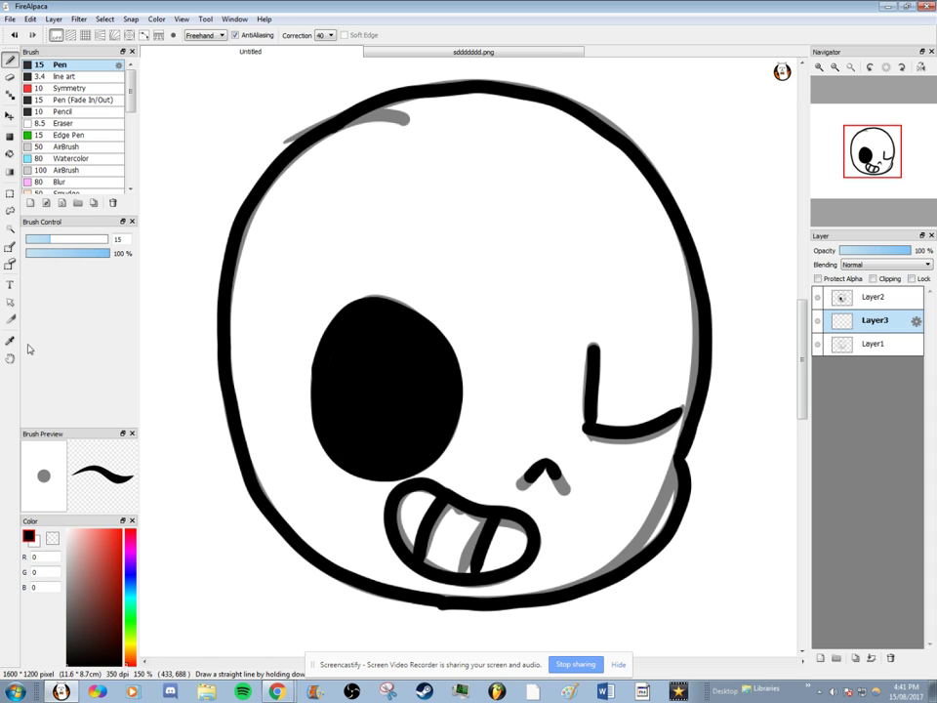
Set the Pen's opacity to 39% and try a translucent shading stroke down the left side of the head on Layer3.
{"action": "left_click_drag", "start_coordinate": [88, 259], "coordinate": [59, 259]}
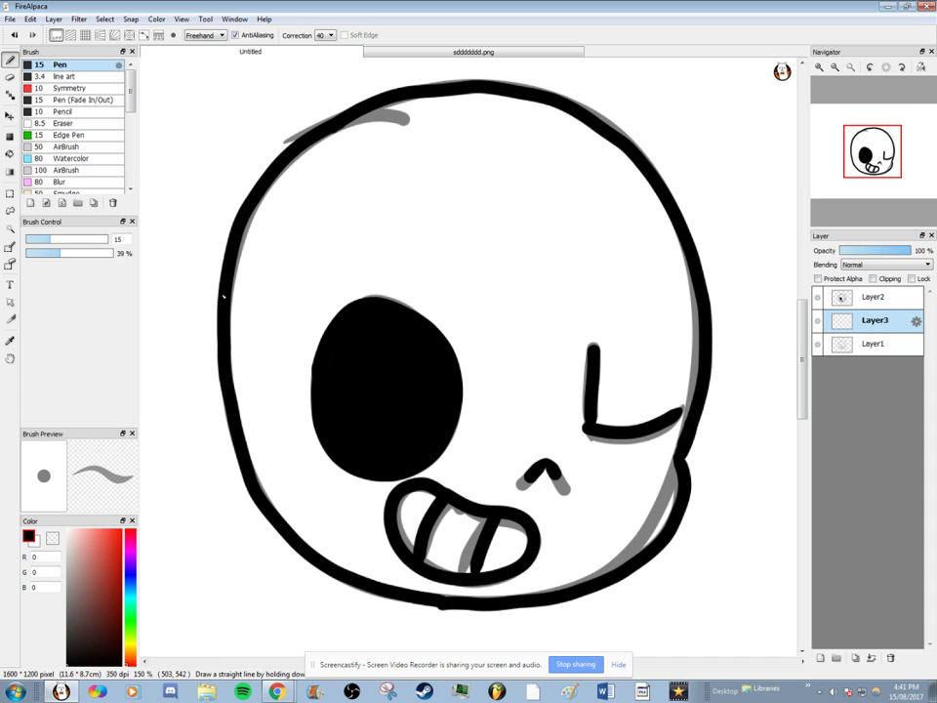
{"action": "mouse_move", "coordinate": [241, 264]}
{"action": "left_mouse_down"}
{"action": "mouse_move", "coordinate": [247, 356]}
{"action": "mouse_move", "coordinate": [272, 414]}
{"action": "mouse_move", "coordinate": [322, 483]}
{"action": "left_mouse_up"}
{"action": "key", "text": "ctrl+z"}
Select the sketch layer, Layer1, and open its layer properties.
{"action": "left_click", "coordinate": [859, 344]}
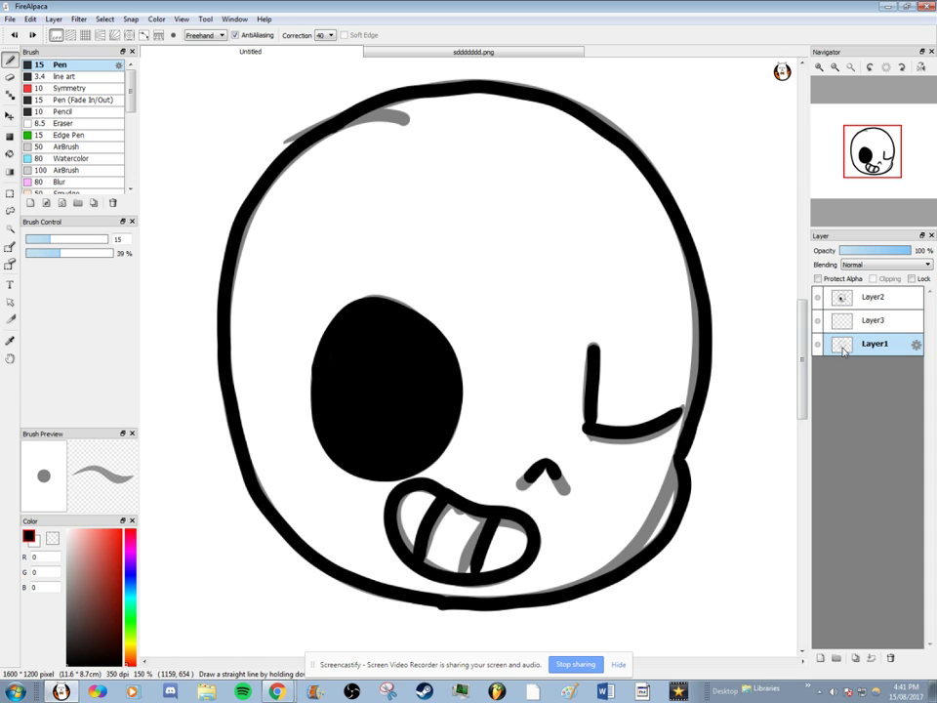
{"action": "left_click", "coordinate": [53, 19]}
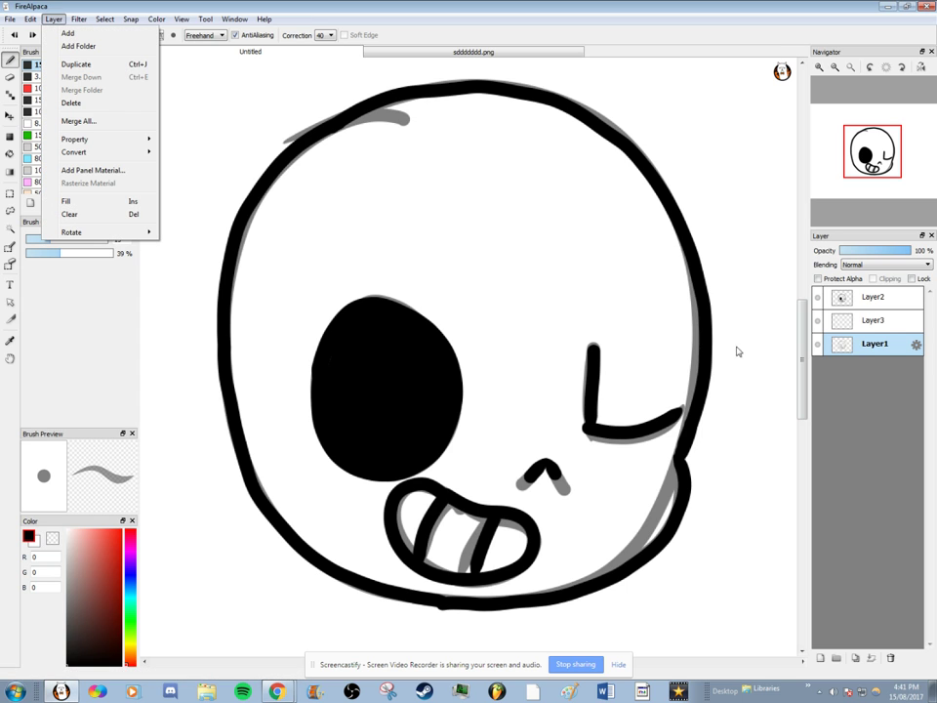
{"action": "left_click", "coordinate": [891, 346]}
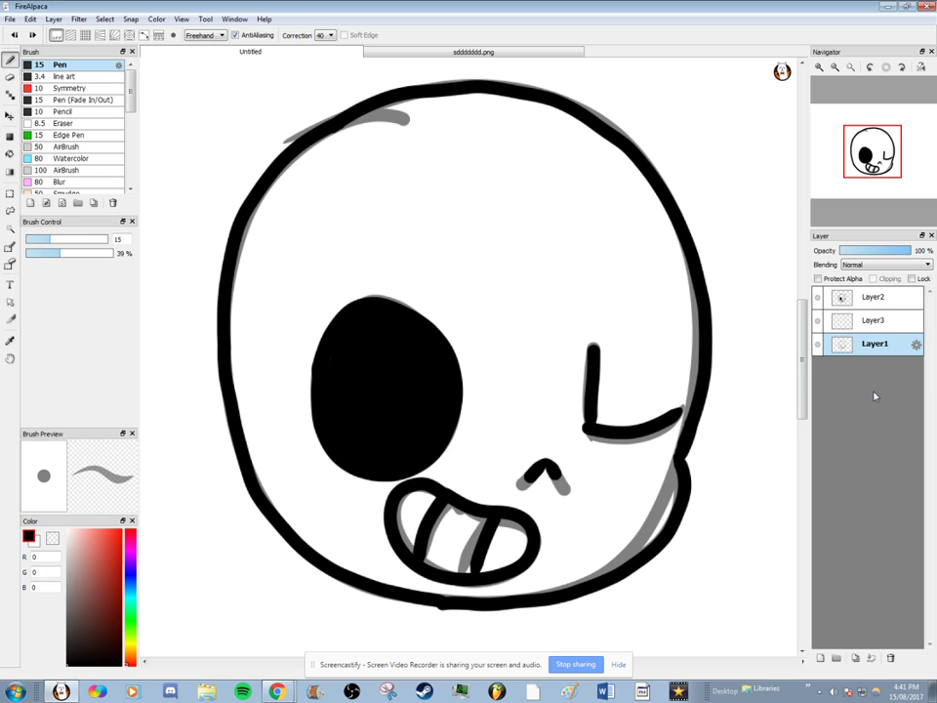
{"action": "double_click", "coordinate": [874, 343]}
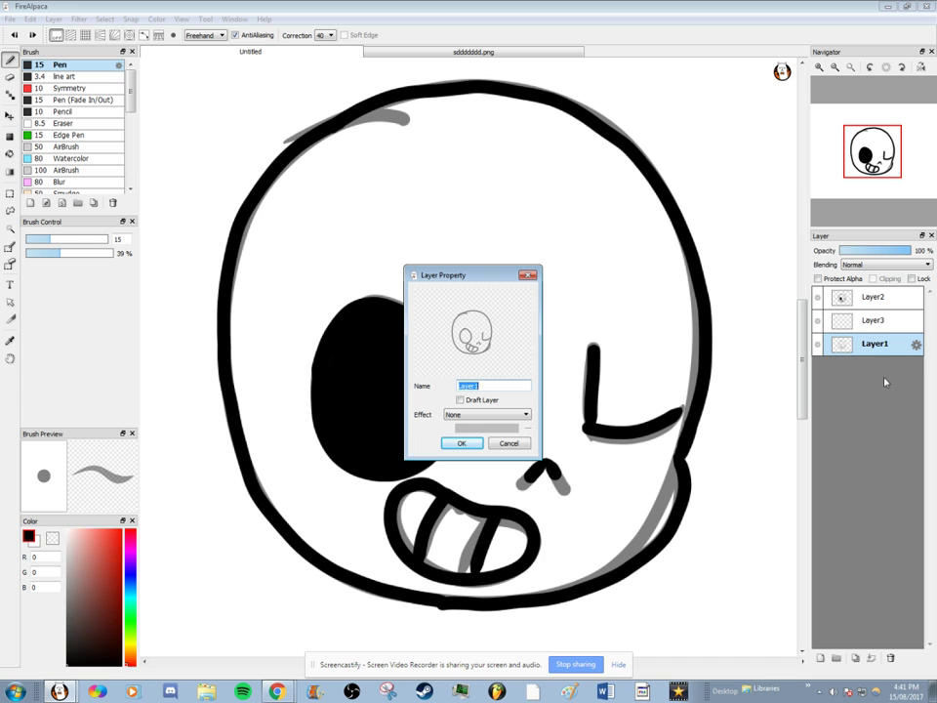
{"action": "left_click", "coordinate": [527, 275]}
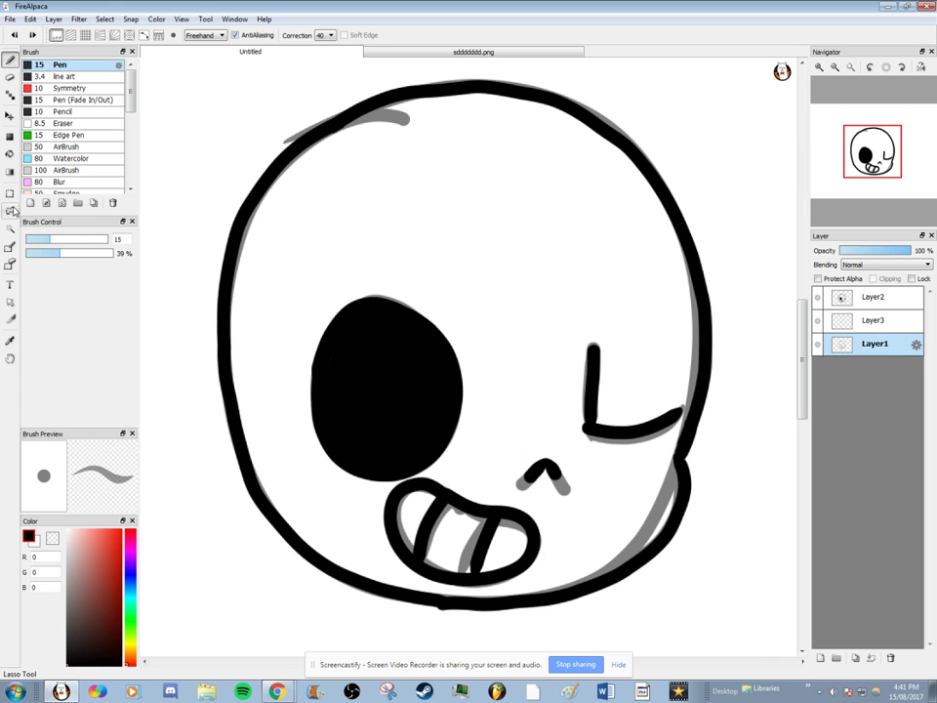
Erase the entire grey sketch on Layer1 with the Eraser enlarged to 219 px.
{"action": "left_click", "coordinate": [10, 76]}
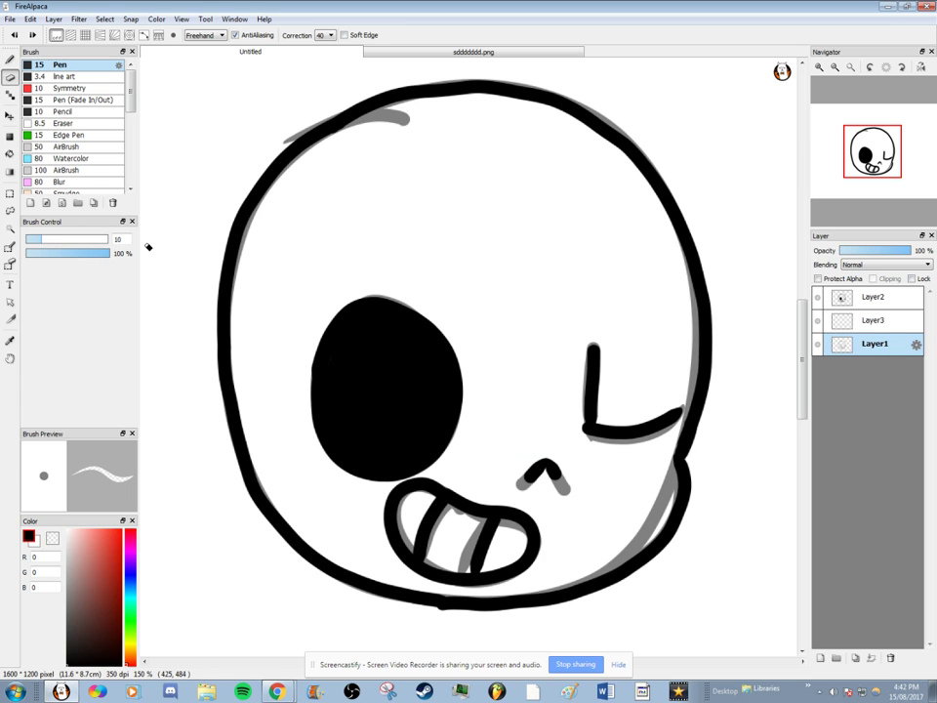
{"action": "key", "text": "bracketright"}
{"action": "key", "text": "bracketright"}
{"action": "key", "text": "bracketright"}
{"action": "key", "text": "bracketright"}
{"action": "key", "text": "bracketright"}
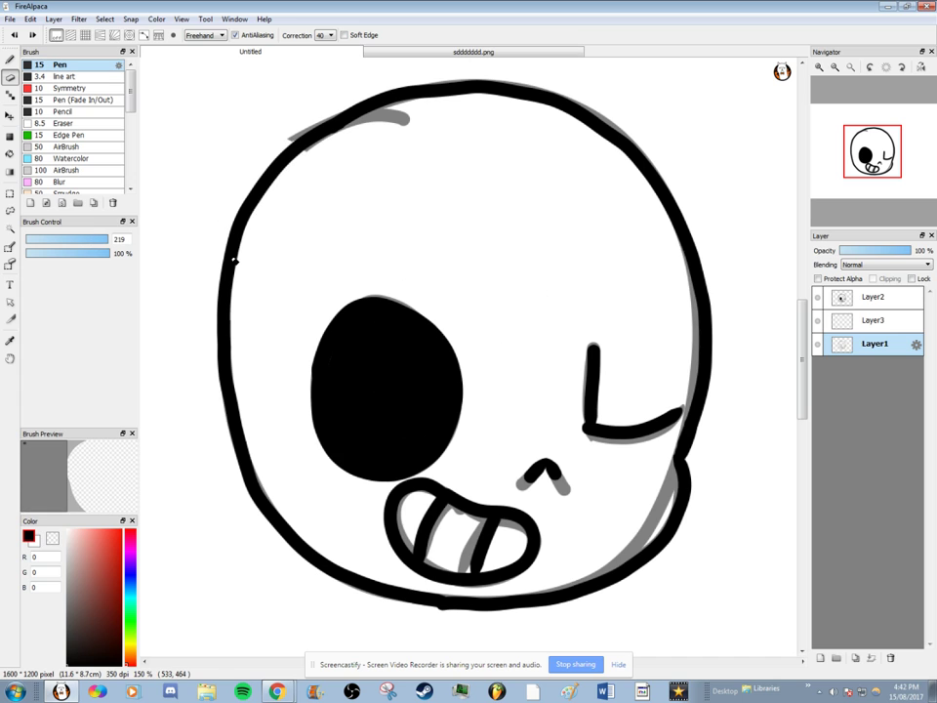
{"action": "mouse_move", "coordinate": [252, 420]}
{"action": "left_mouse_down"}
{"action": "mouse_move", "coordinate": [293, 545]}
{"action": "mouse_move", "coordinate": [358, 583]}
{"action": "mouse_move", "coordinate": [486, 613]}
{"action": "mouse_move", "coordinate": [592, 601]}
{"action": "mouse_move", "coordinate": [668, 500]}
{"action": "mouse_move", "coordinate": [694, 358]}
{"action": "mouse_move", "coordinate": [643, 178]}
{"action": "mouse_move", "coordinate": [461, 109]}
{"action": "mouse_move", "coordinate": [350, 140]}
{"action": "mouse_move", "coordinate": [257, 216]}
{"action": "mouse_move", "coordinate": [391, 405]}
{"action": "mouse_move", "coordinate": [411, 307]}
{"action": "left_mouse_up"}
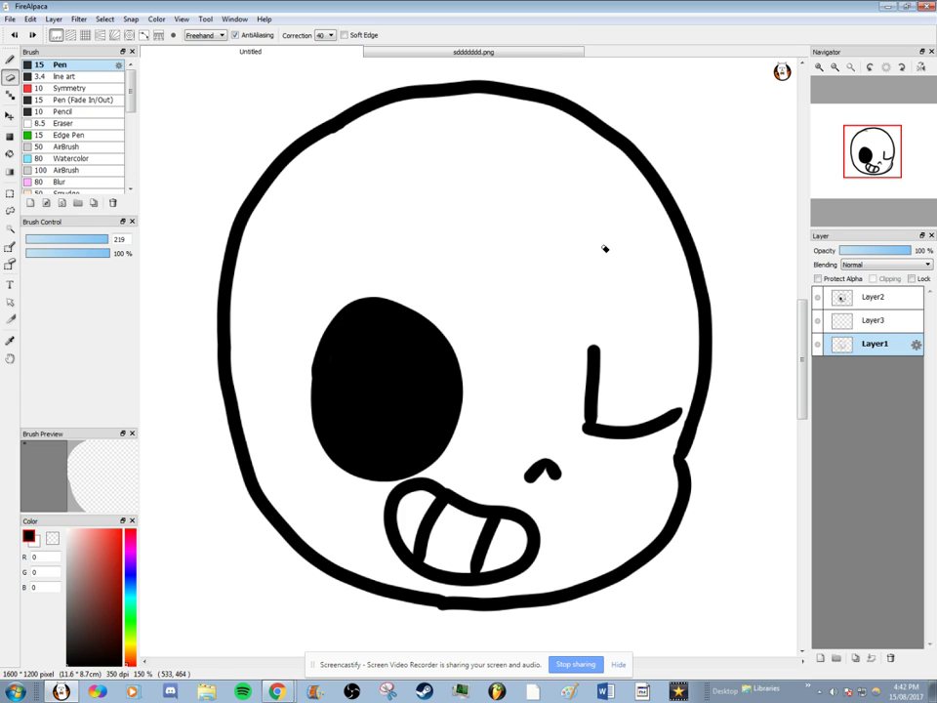
Switch to the Brush tool on Layer3 and try translucent shading strokes down the left side of the head.
{"action": "key", "text": "b"}
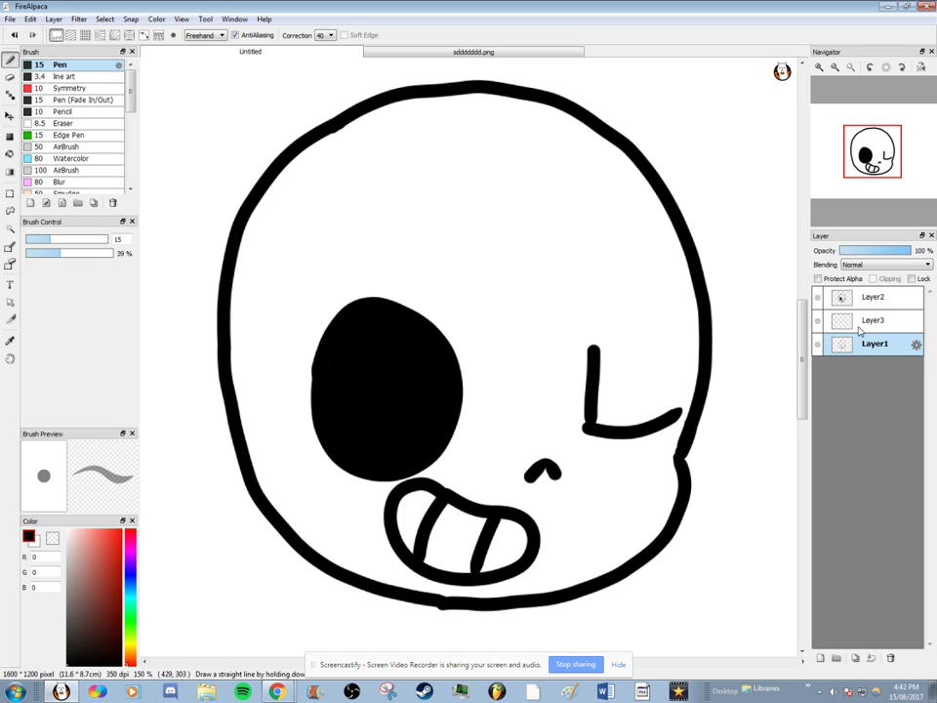
{"action": "left_click", "coordinate": [873, 320]}
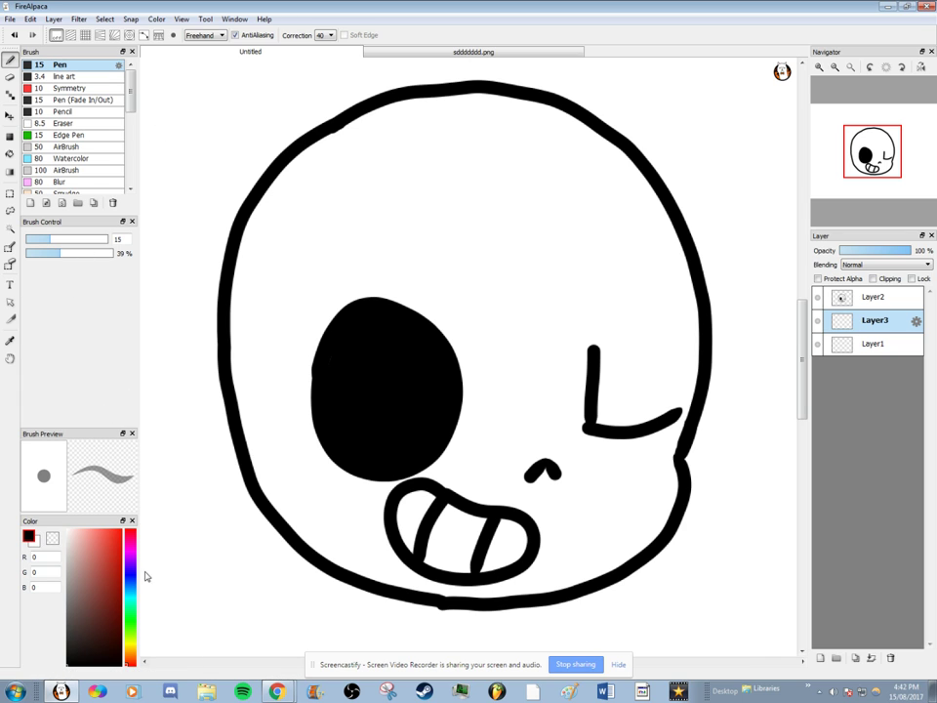
{"action": "left_click_drag", "start_coordinate": [273, 179], "coordinate": [236, 331]}
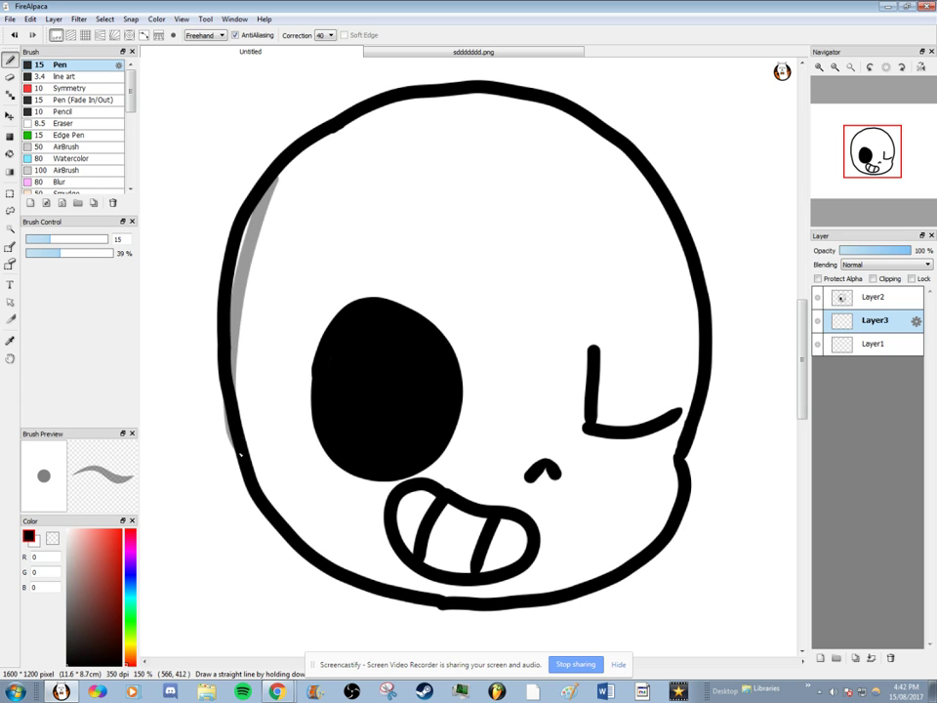
{"action": "key", "text": "ctrl+z"}
{"action": "mouse_move", "coordinate": [279, 187]}
{"action": "left_mouse_down"}
{"action": "mouse_move", "coordinate": [269, 371]}
{"action": "mouse_move", "coordinate": [295, 442]}
{"action": "mouse_move", "coordinate": [340, 494]}
{"action": "mouse_move", "coordinate": [357, 496]}
{"action": "left_mouse_up"}
{"action": "key", "text": "ctrl+z"}
Try translucent shading strokes down the right side of the head towards the chin.
{"action": "mouse_move", "coordinate": [676, 455]}
{"action": "left_mouse_down"}
{"action": "mouse_move", "coordinate": [618, 553]}
{"action": "mouse_move", "coordinate": [539, 597]}
{"action": "left_mouse_up"}
{"action": "key", "text": "ctrl+z"}
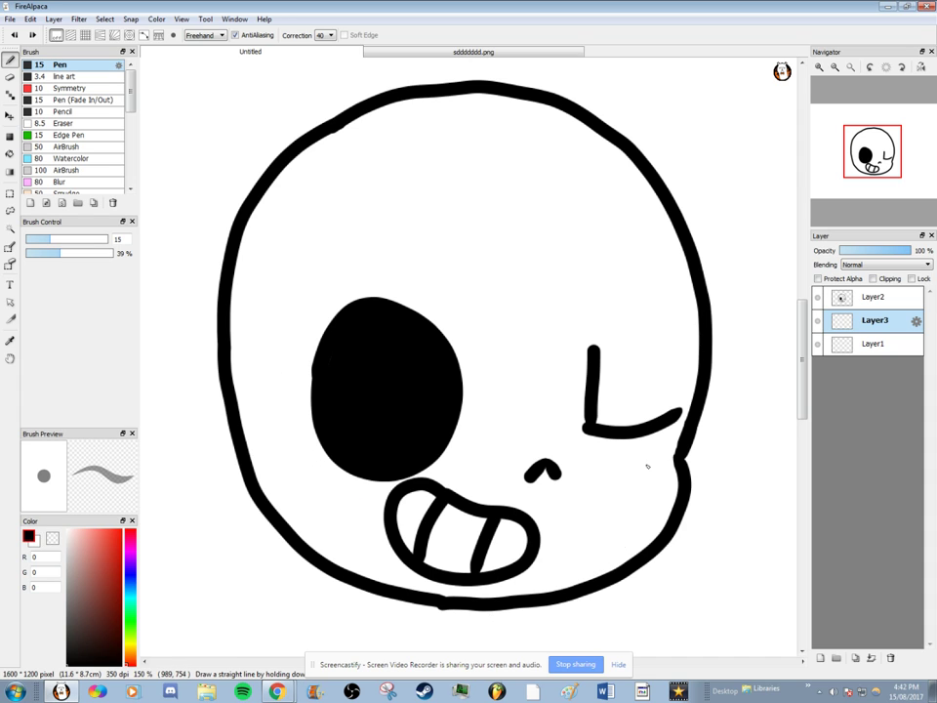
{"action": "mouse_move", "coordinate": [688, 259]}
{"action": "left_mouse_down"}
{"action": "mouse_move", "coordinate": [680, 324]}
{"action": "mouse_move", "coordinate": [592, 572]}
{"action": "left_mouse_up"}
{"action": "key", "text": "ctrl+z"}
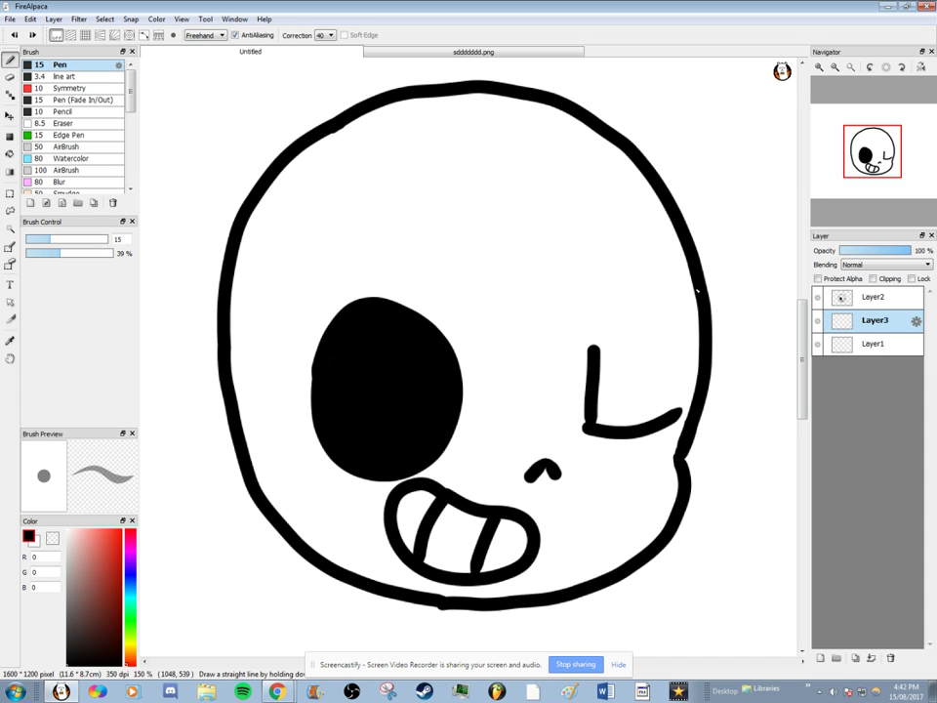
{"action": "mouse_move", "coordinate": [696, 281]}
{"action": "left_mouse_down"}
{"action": "mouse_move", "coordinate": [666, 424]}
{"action": "mouse_move", "coordinate": [630, 517]}
{"action": "mouse_move", "coordinate": [570, 602]}
{"action": "mouse_move", "coordinate": [600, 582]}
{"action": "mouse_move", "coordinate": [581, 577]}
{"action": "mouse_move", "coordinate": [547, 598]}
{"action": "mouse_move", "coordinate": [669, 470]}
{"action": "left_mouse_up"}
{"action": "key", "text": "ctrl+z"}
{"action": "key", "text": "ctrl+z"}
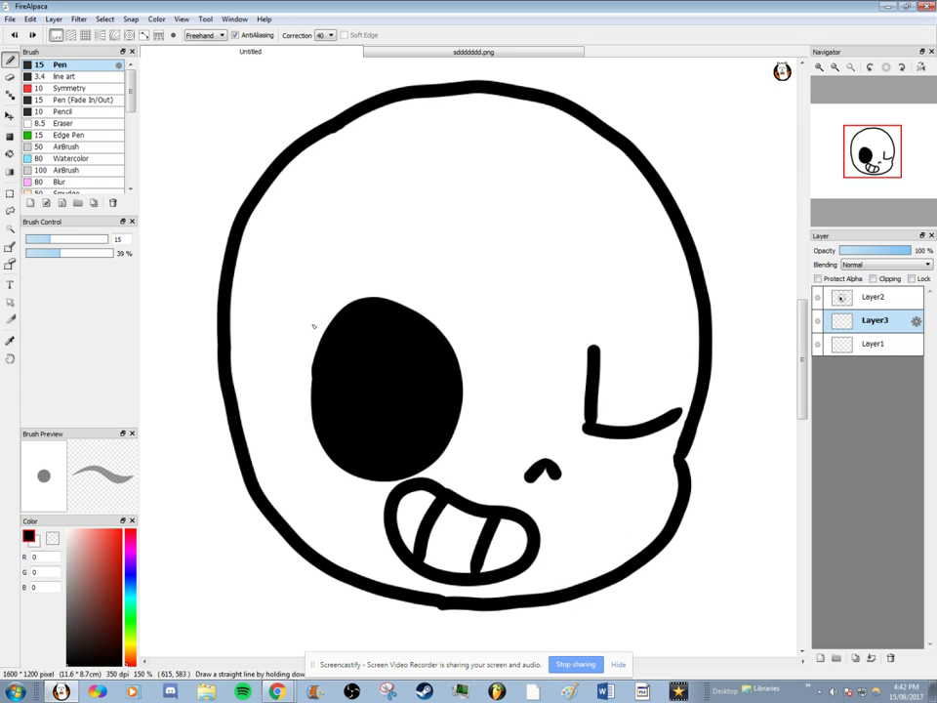
Try several shading edge lines between the left head outline and the black eye.
{"action": "mouse_move", "coordinate": [255, 216]}
{"action": "left_mouse_down"}
{"action": "mouse_move", "coordinate": [261, 330]}
{"action": "mouse_move", "coordinate": [291, 434]}
{"action": "left_mouse_up"}
{"action": "key", "text": "ctrl+z"}
{"action": "mouse_move", "coordinate": [237, 248]}
{"action": "left_mouse_down"}
{"action": "mouse_move", "coordinate": [243, 328]}
{"action": "mouse_move", "coordinate": [278, 445]}
{"action": "mouse_move", "coordinate": [319, 502]}
{"action": "left_mouse_up"}
{"action": "key", "text": "ctrl+z"}
{"action": "left_click_drag", "start_coordinate": [247, 312], "coordinate": [313, 392]}
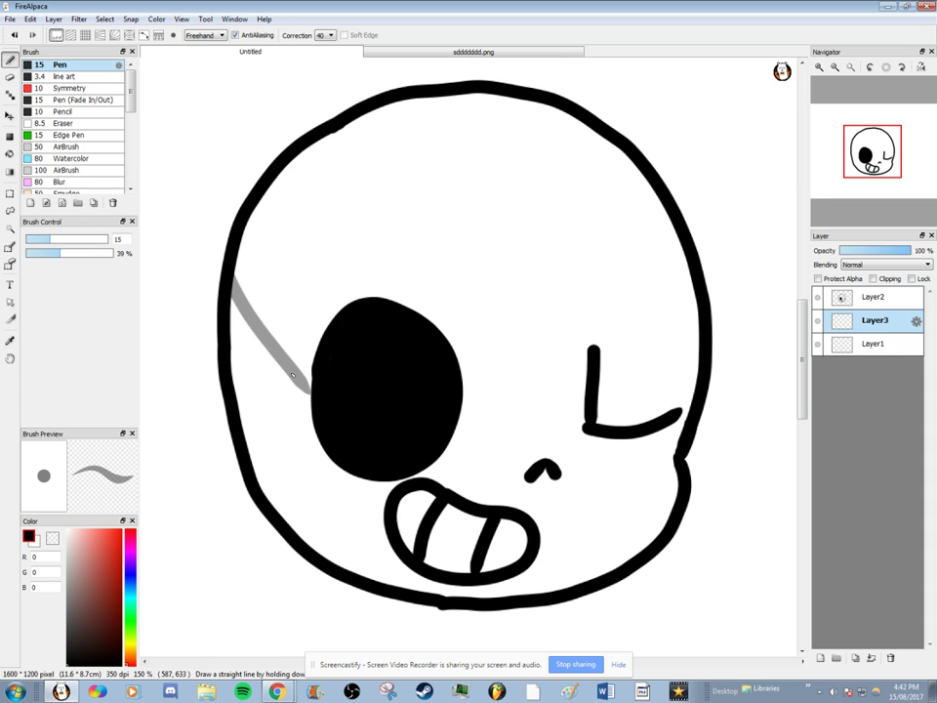
{"action": "key", "text": "ctrl+z"}
{"action": "left_click_drag", "start_coordinate": [241, 238], "coordinate": [267, 380]}
{"action": "mouse_move", "coordinate": [309, 449]}
{"action": "left_mouse_down"}
{"action": "mouse_move", "coordinate": [360, 529]}
{"action": "mouse_move", "coordinate": [410, 581]}
{"action": "left_mouse_up"}
{"action": "key", "text": "ctrl+z"}
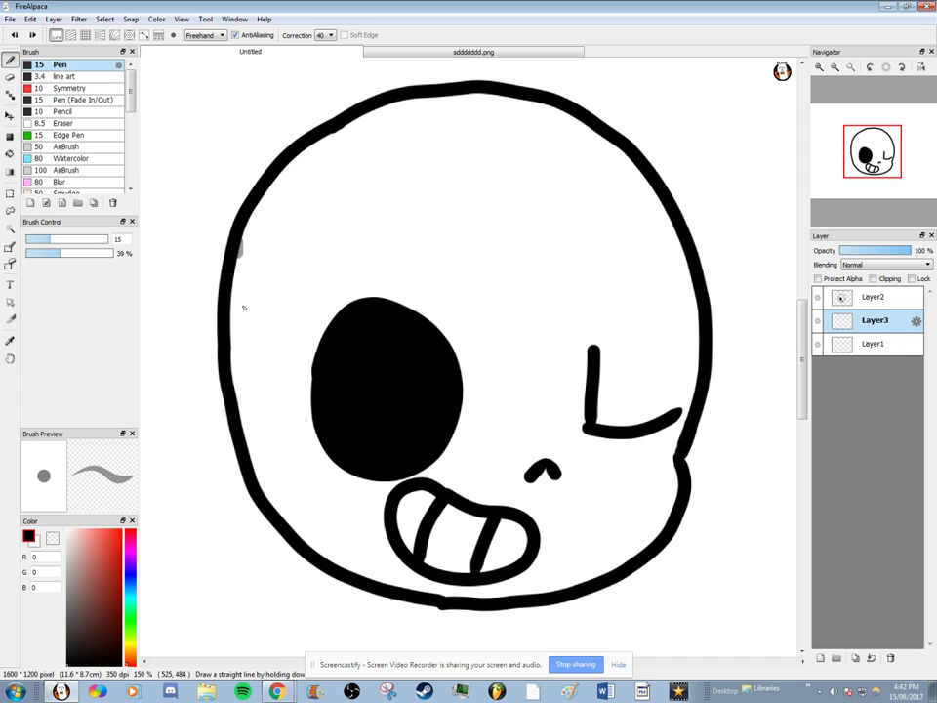
{"action": "mouse_move", "coordinate": [244, 251]}
{"action": "left_mouse_down"}
{"action": "mouse_move", "coordinate": [278, 462]}
{"action": "mouse_move", "coordinate": [293, 515]}
{"action": "left_mouse_up"}
{"action": "key", "text": "ctrl+z"}
Draw one long curved translucent shading edge from the upper left head outline, past the eye, down to the chin.
{"action": "left_click_drag", "start_coordinate": [263, 191], "coordinate": [293, 429]}
{"action": "left_click_drag", "start_coordinate": [340, 542], "coordinate": [419, 597]}
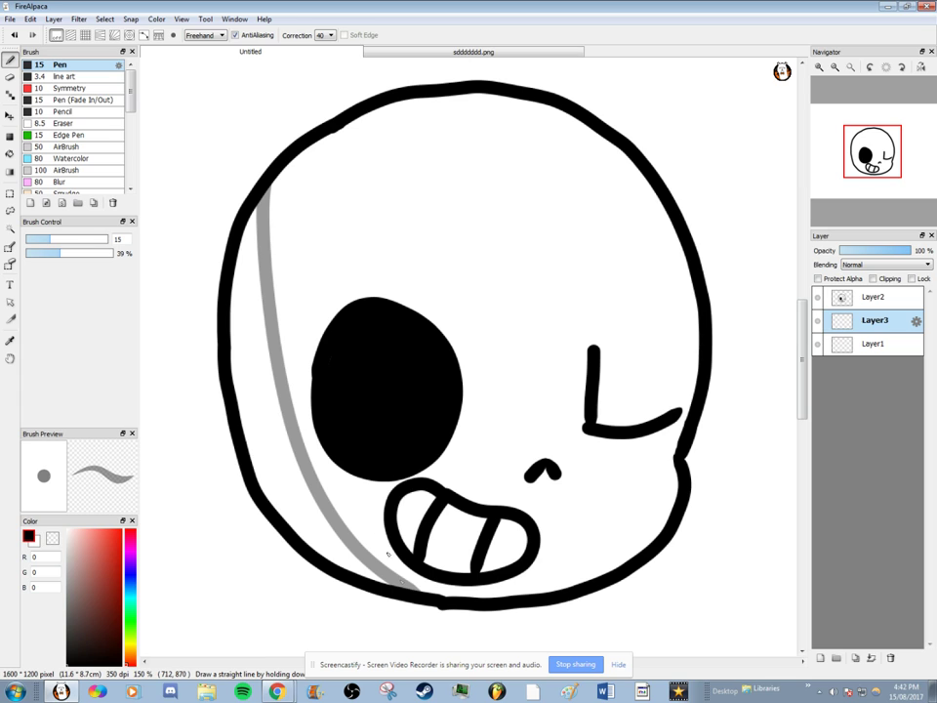
{"action": "mouse_move", "coordinate": [289, 170]}
{"action": "left_mouse_down"}
{"action": "mouse_move", "coordinate": [276, 268]}
{"action": "mouse_move", "coordinate": [286, 339]}
{"action": "left_mouse_up"}
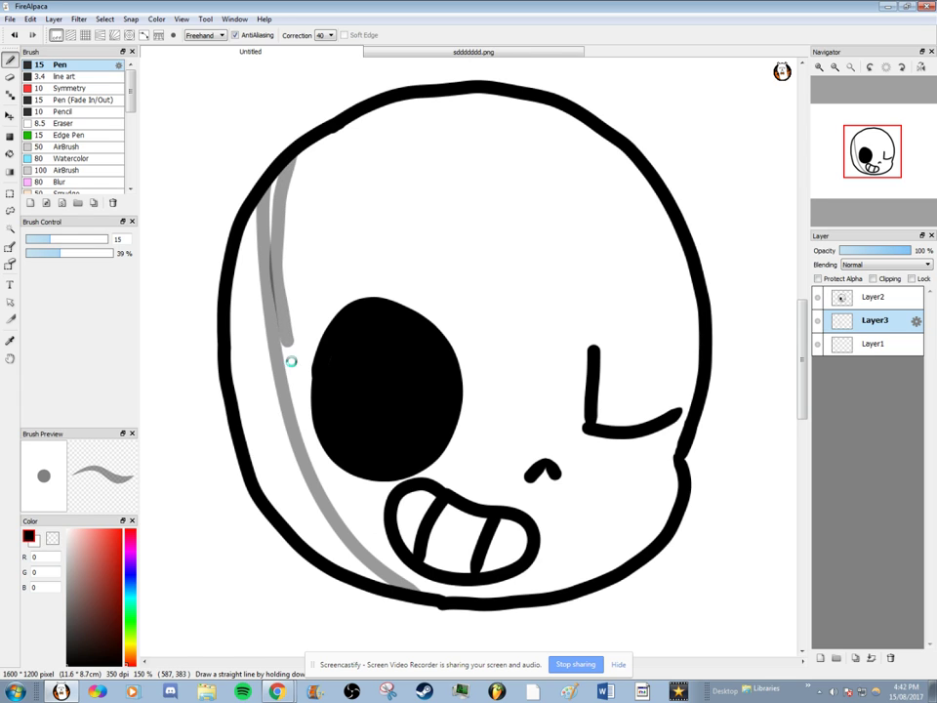
{"action": "key", "text": "ctrl+z"}
Sample the grey of the shading edge, set the Pen opacity to 100% and widen the edge's upper end against the outline.
{"action": "left_click", "coordinate": [271, 304], "text": "alt"}
{"action": "left_click_drag", "start_coordinate": [84, 253], "coordinate": [155, 247]}
{"action": "mouse_move", "coordinate": [290, 166]}
{"action": "left_mouse_down"}
{"action": "mouse_move", "coordinate": [272, 195]}
{"action": "mouse_move", "coordinate": [268, 250]}
{"action": "left_mouse_up"}
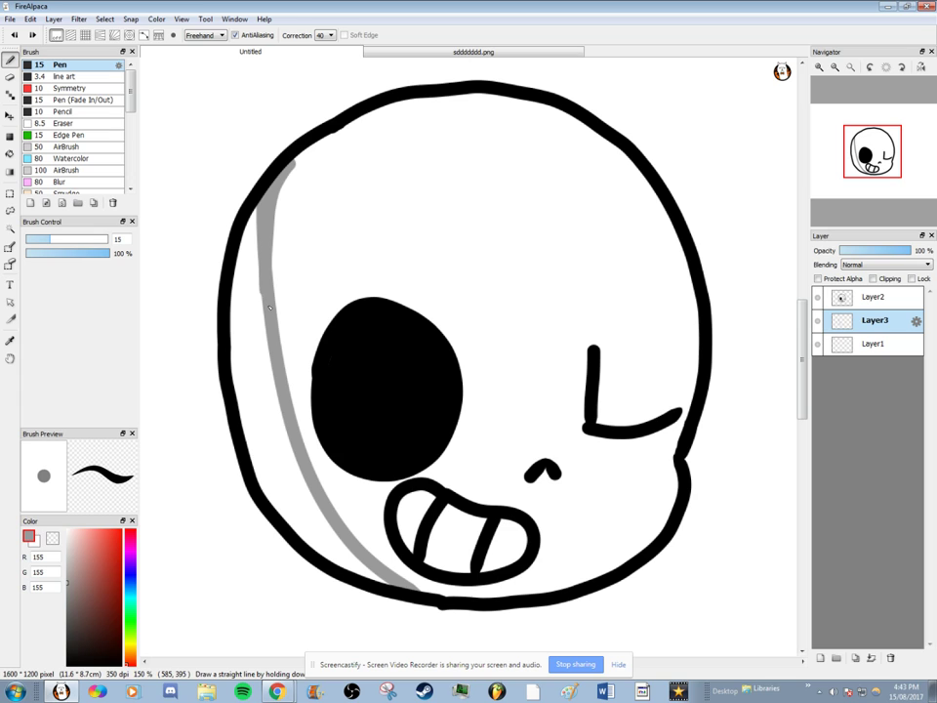
{"action": "key", "text": "ctrl+z"}
{"action": "left_click_drag", "start_coordinate": [276, 178], "coordinate": [266, 251]}
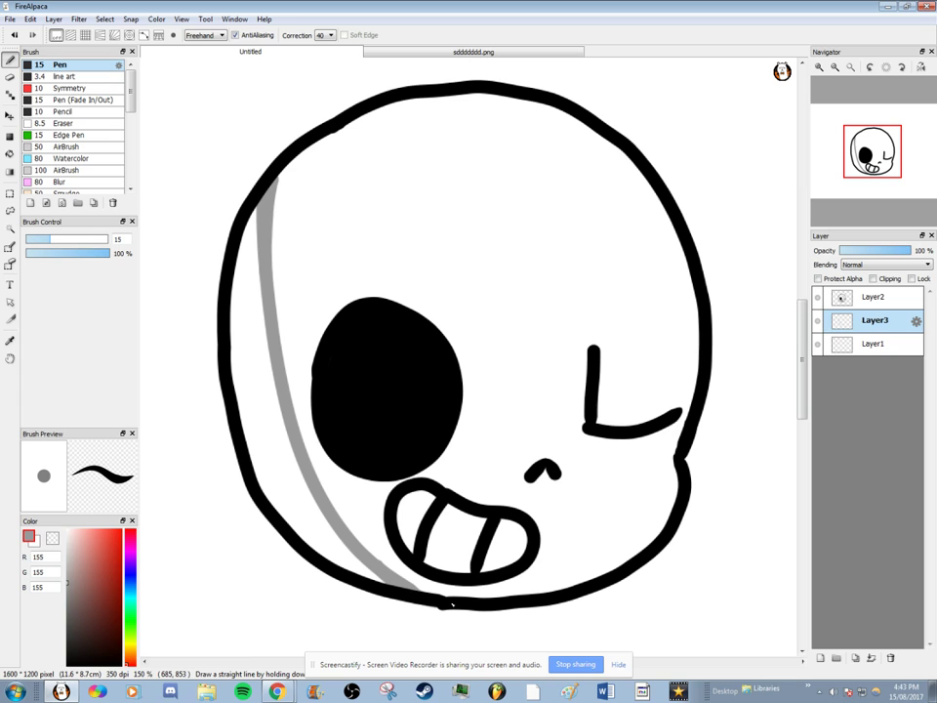
Extend the shading edge along the chin outline and bucket-fill the area between it and the left head outline with grey.
{"action": "left_click_drag", "start_coordinate": [422, 594], "coordinate": [464, 604]}
{"action": "left_click", "coordinate": [9, 154]}
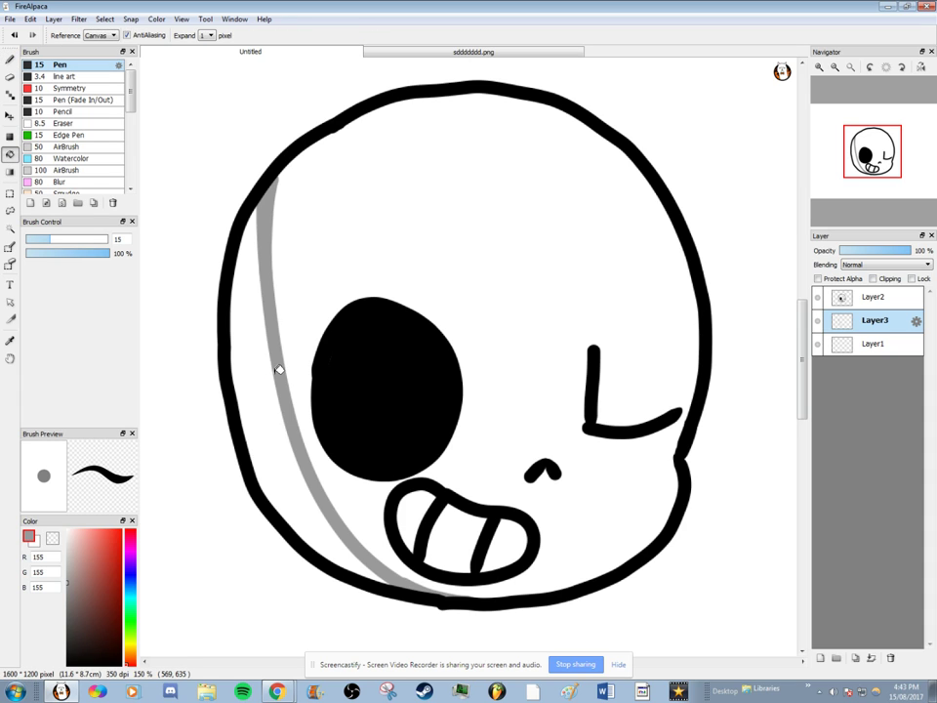
{"action": "left_click", "coordinate": [263, 367]}
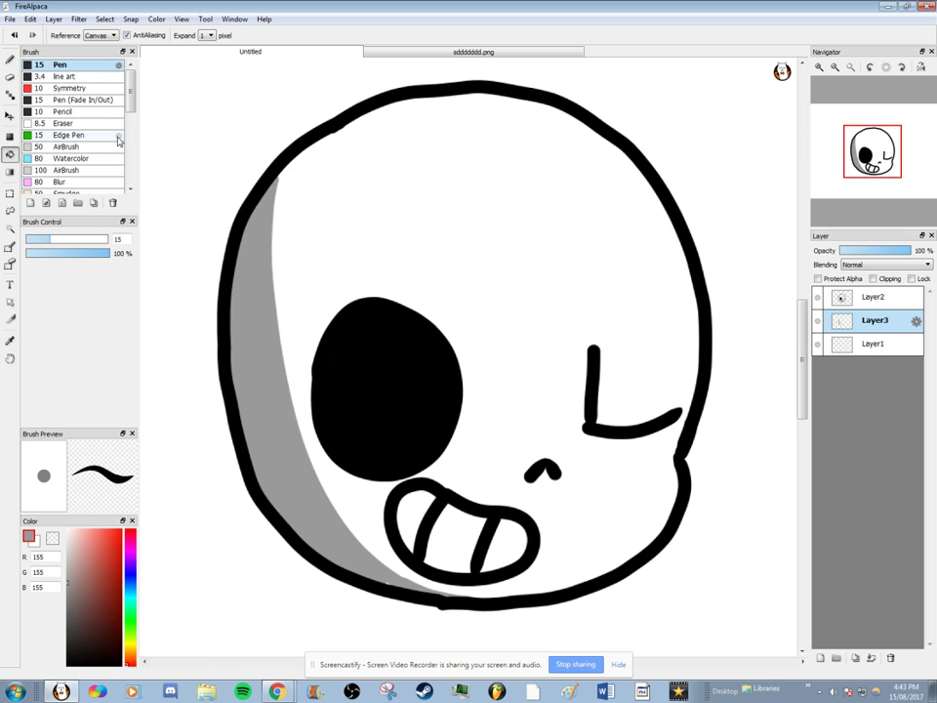
Return to the Brush tool, choose white, select Layer2 and try a pupil dot in the black eye.
{"action": "left_click", "coordinate": [10, 59]}
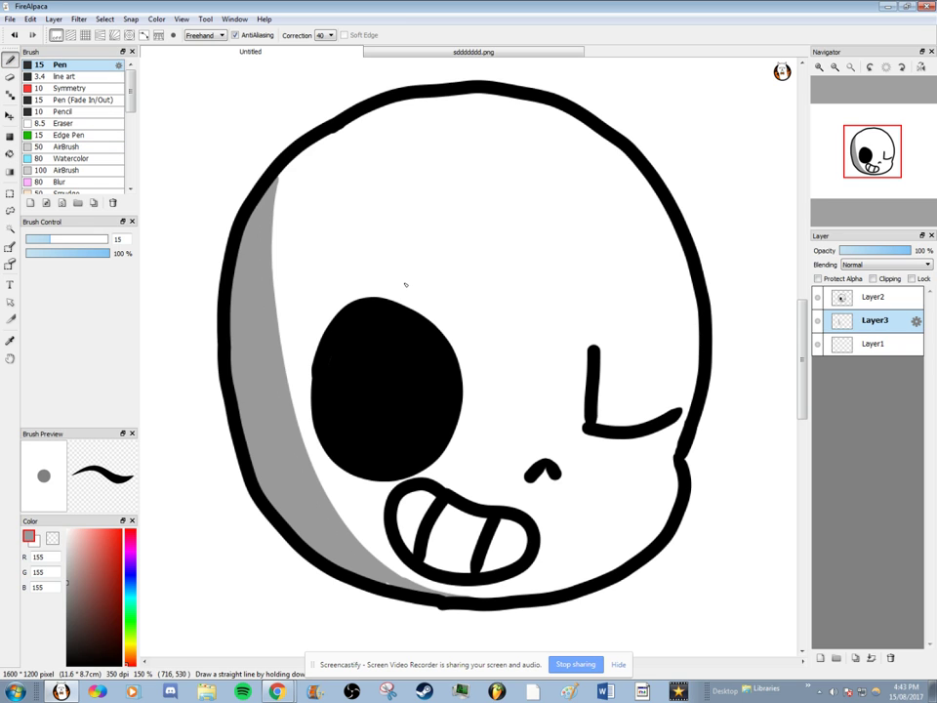
{"action": "left_click", "coordinate": [67, 530]}
{"action": "left_click", "coordinate": [883, 297]}
{"action": "left_click", "coordinate": [383, 385]}
{"action": "key", "text": "ctrl+z"}
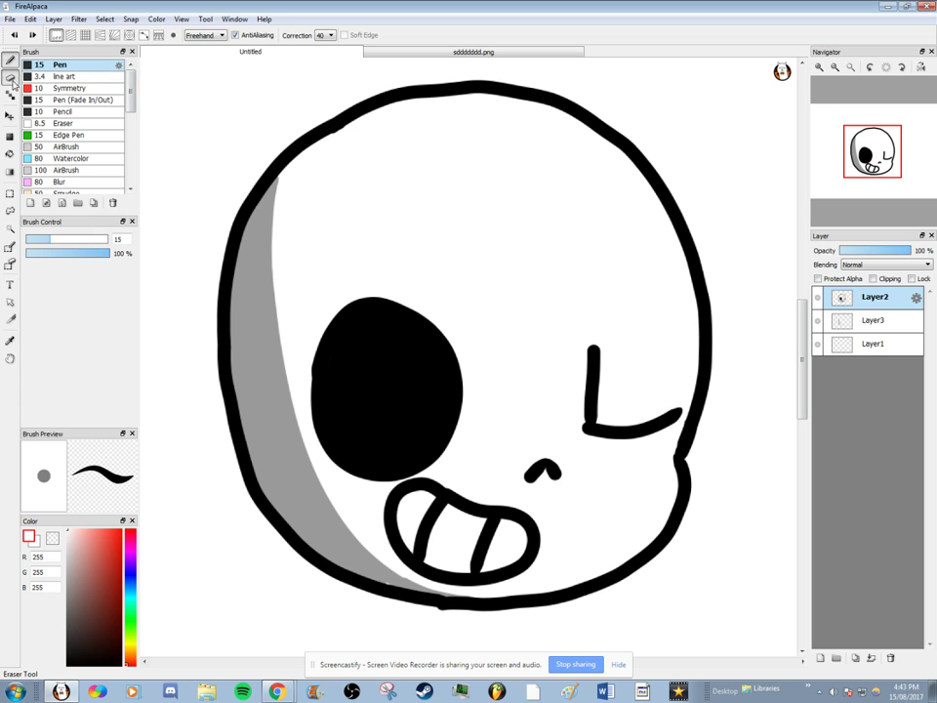
Erase a round pupil in the middle of the black eye on Layer2 with the Eraser at 24 px.
{"action": "left_click", "coordinate": [10, 78]}
{"action": "left_click", "coordinate": [393, 390]}
{"action": "key", "text": "ctrl+z"}
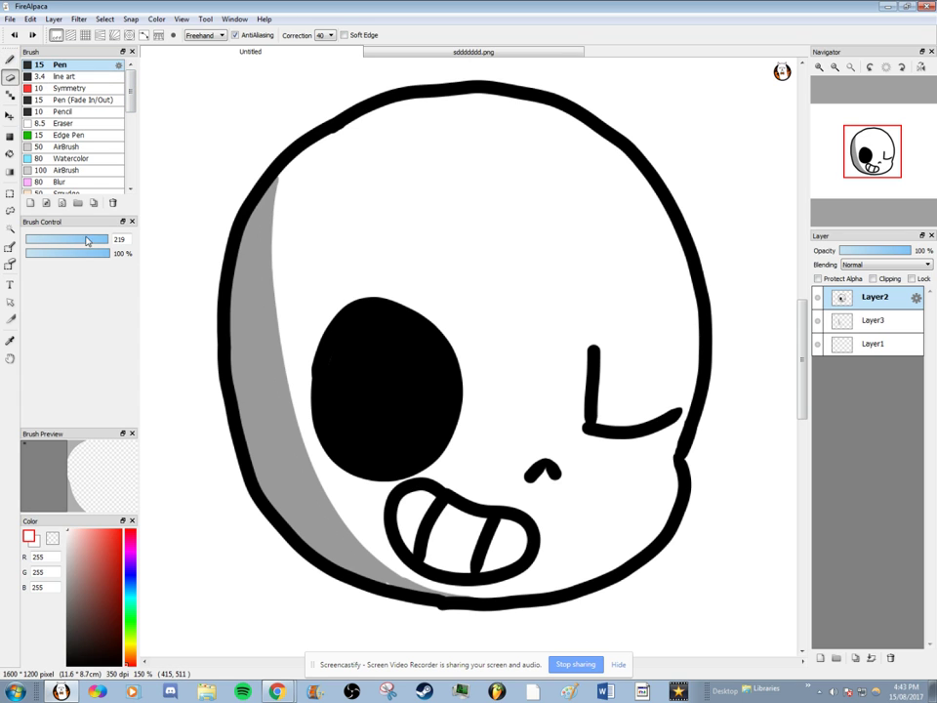
{"action": "left_click_drag", "start_coordinate": [59, 242], "coordinate": [66, 242]}
{"action": "left_click", "coordinate": [384, 389]}
{"action": "key", "text": "ctrl+z"}
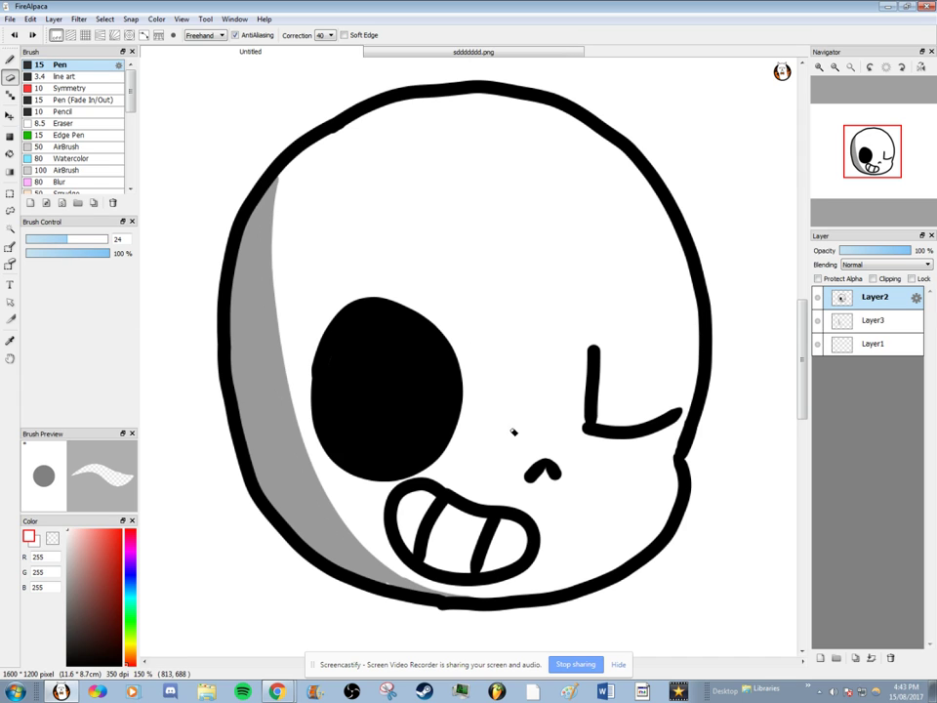
{"action": "left_click", "coordinate": [380, 387]}
Return to the Brush tool, sample the shading grey and select Layer3.
{"action": "key", "text": "b"}
{"action": "left_click", "coordinate": [260, 383], "text": "alt"}
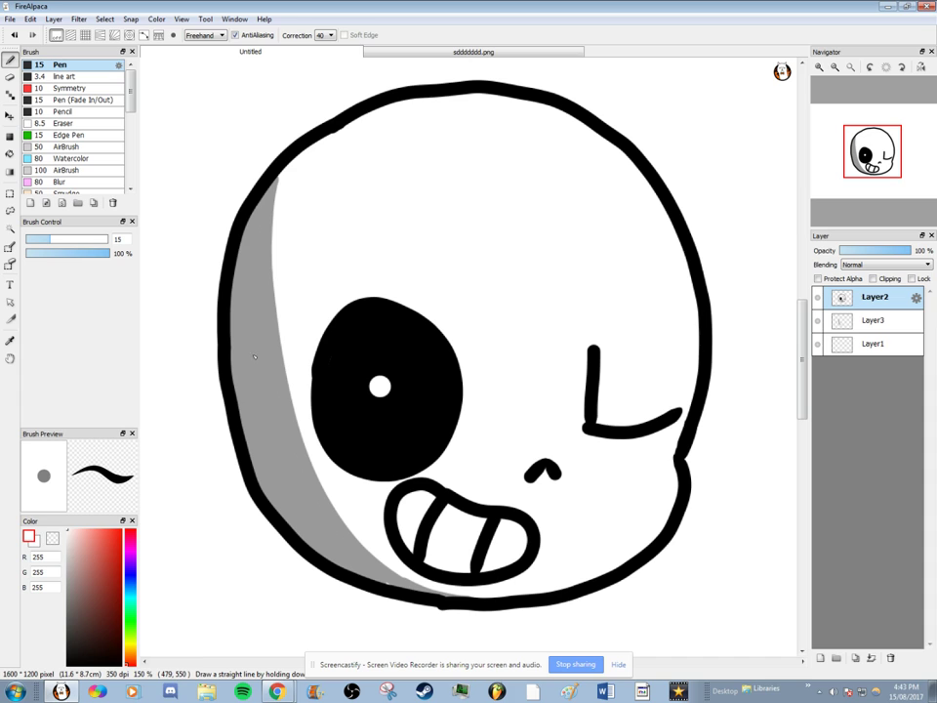
{"action": "left_click", "coordinate": [883, 322]}
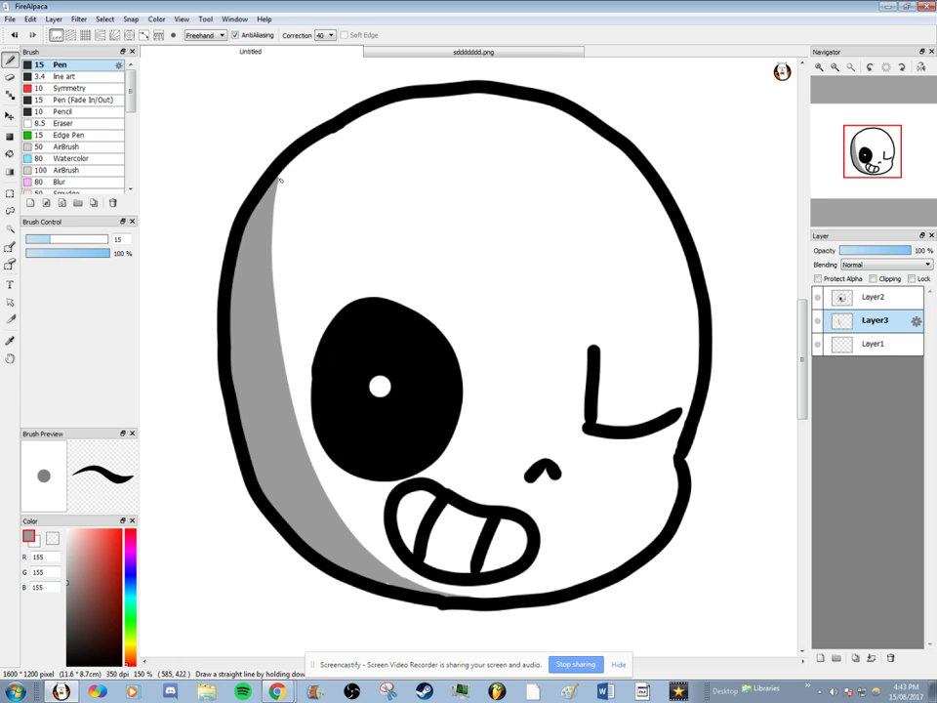
Extend the upper tip of the grey shading slightly along the head outline, undoing unsatisfactory strokes.
{"action": "key", "text": "ctrl+z"}
{"action": "left_click_drag", "start_coordinate": [283, 181], "coordinate": [315, 144]}
{"action": "key", "text": "ctrl+z"}
{"action": "key", "text": "ctrl+z"}
{"action": "left_click_drag", "start_coordinate": [291, 159], "coordinate": [268, 256]}
{"action": "key", "text": "ctrl+z"}
{"action": "left_click_drag", "start_coordinate": [274, 199], "coordinate": [283, 344]}
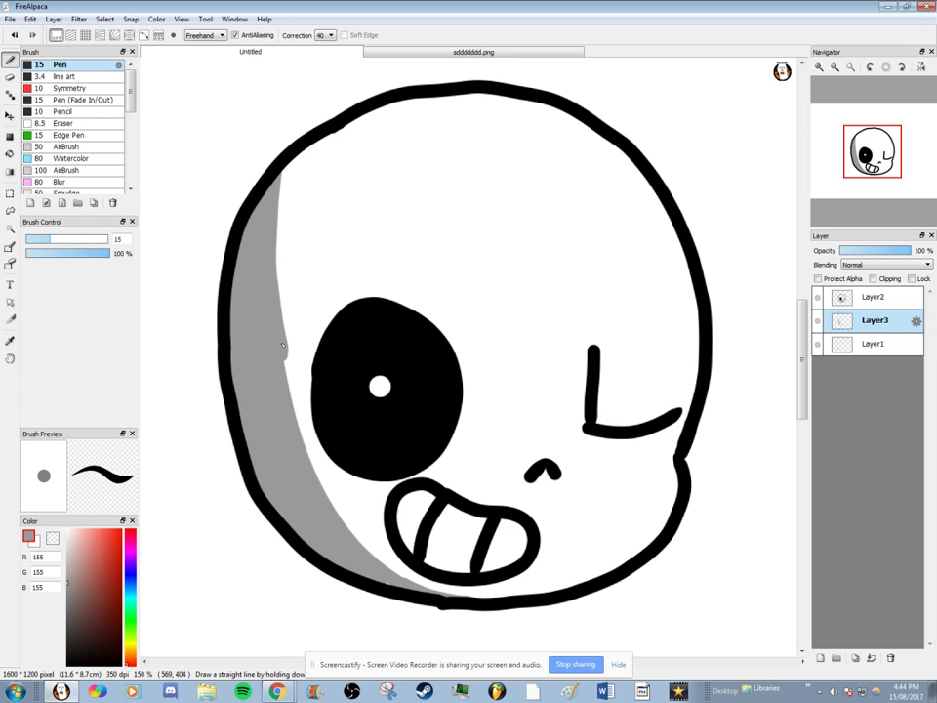
{"action": "key", "text": "ctrl+z"}
{"action": "left_click_drag", "start_coordinate": [280, 169], "coordinate": [273, 274]}
{"action": "key", "text": "ctrl+z"}
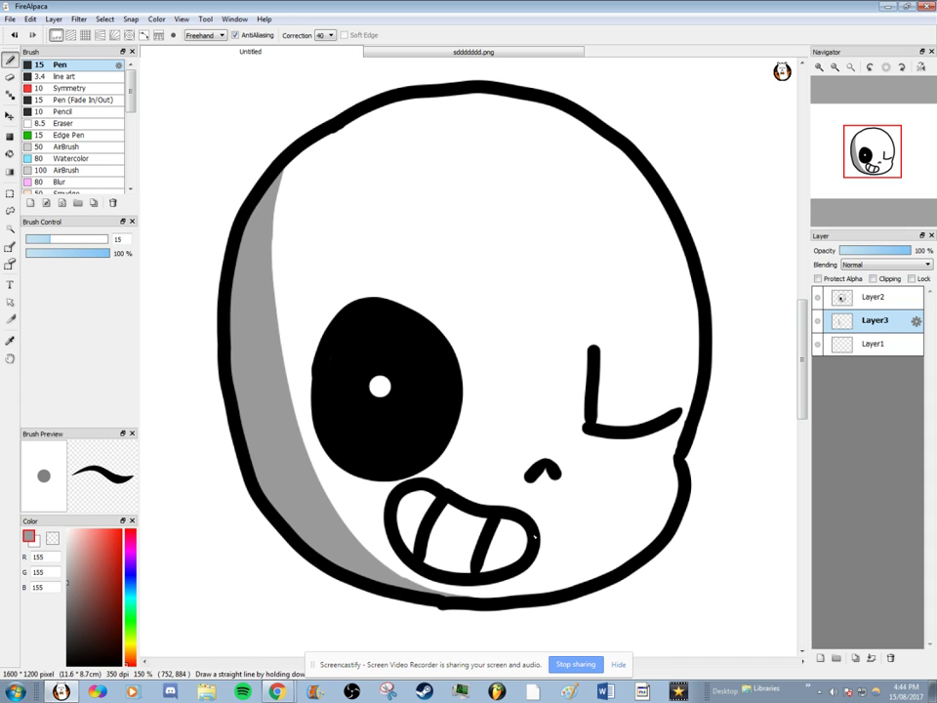
Merge Layer2 and Layer3 down into Layer1.
{"action": "left_click", "coordinate": [878, 303]}
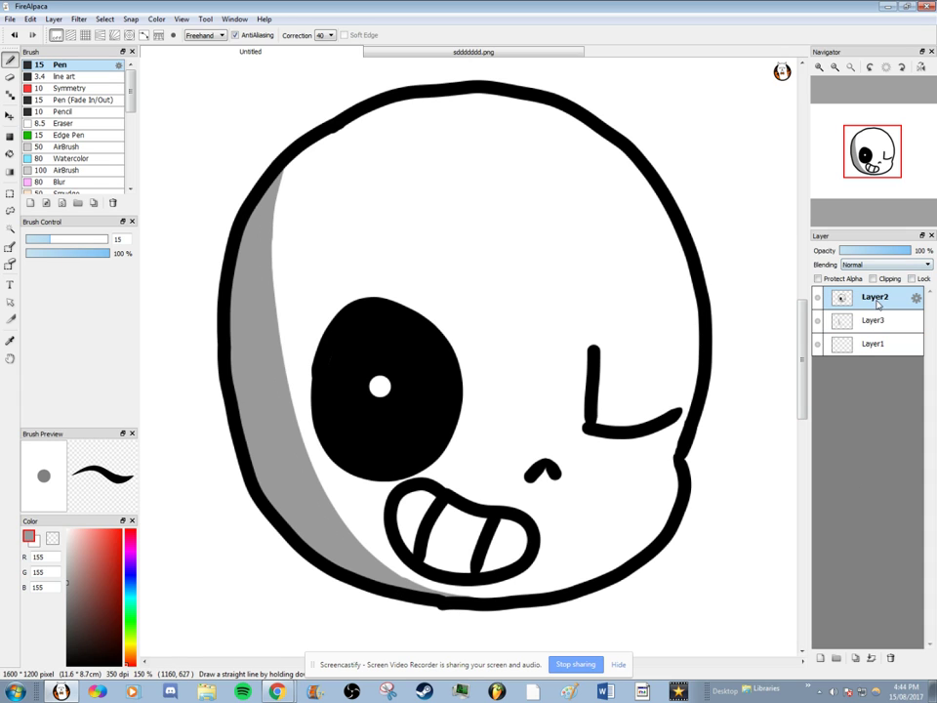
{"action": "left_click", "coordinate": [870, 657]}
{"action": "left_click", "coordinate": [871, 657]}
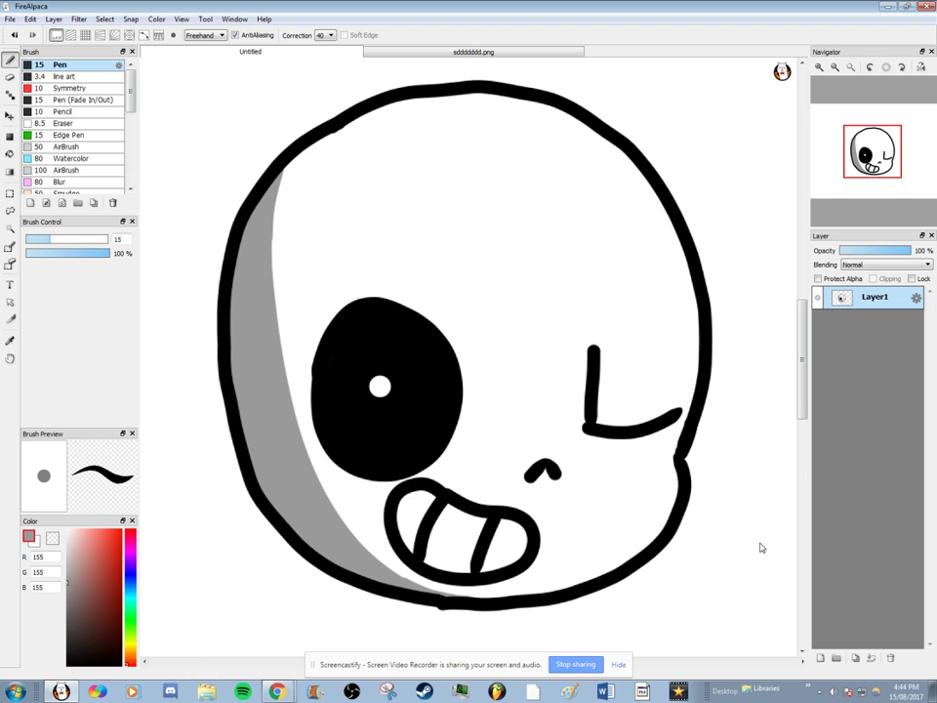
Save the drawing as a FireAlpaca (*.mdp) file named sanssssssss.
{"action": "left_click", "coordinate": [15, 20]}
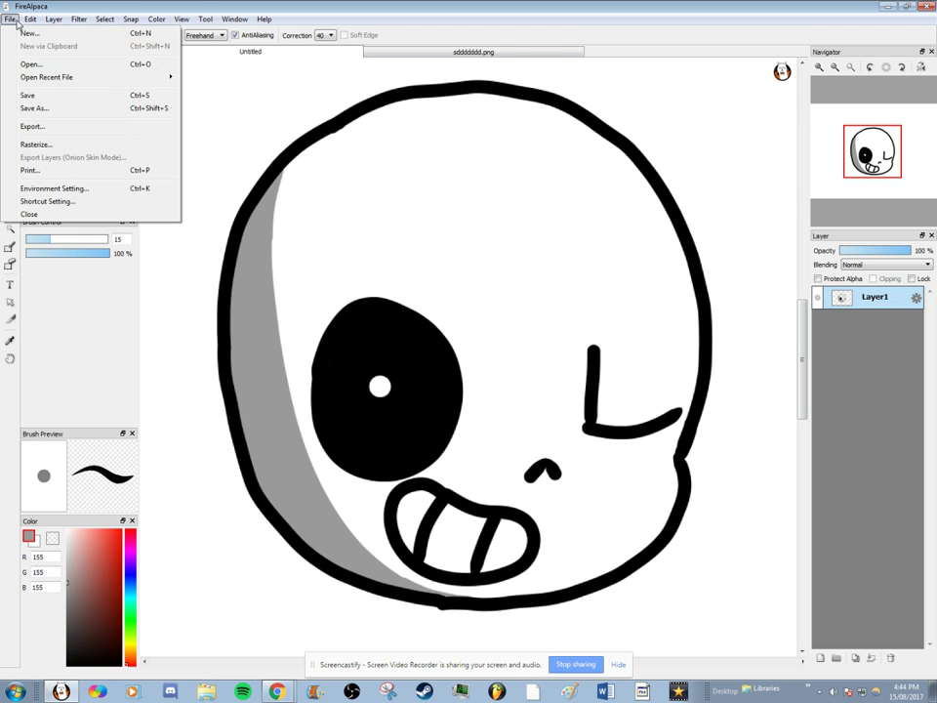
{"action": "left_click", "coordinate": [29, 107]}
{"action": "type", "text": "sa"}
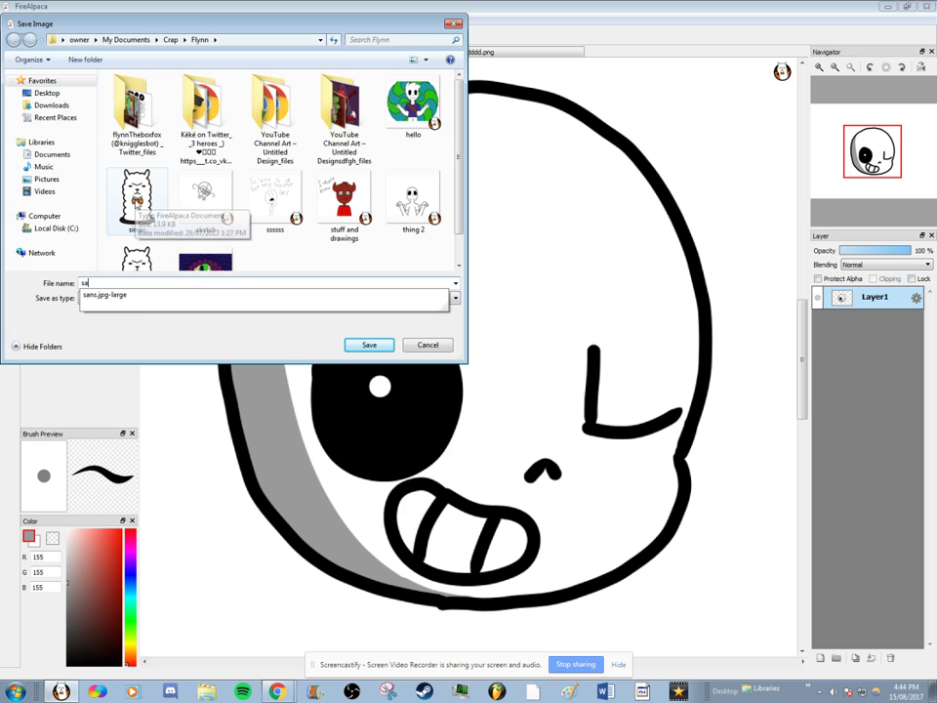
{"action": "type", "text": "nssssssss"}
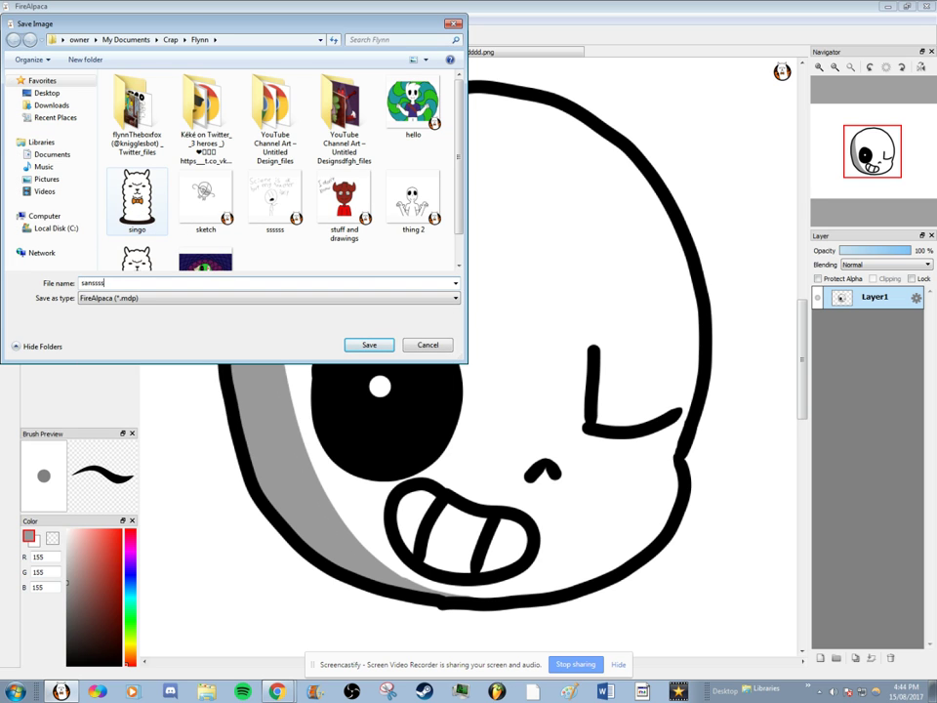
{"action": "left_click", "coordinate": [374, 346]}
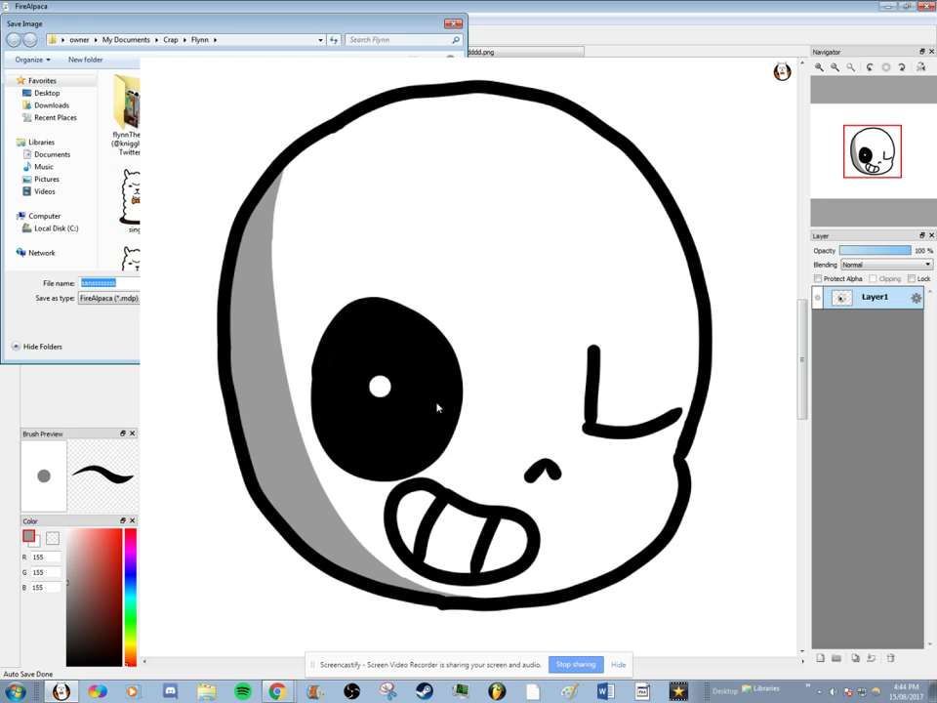